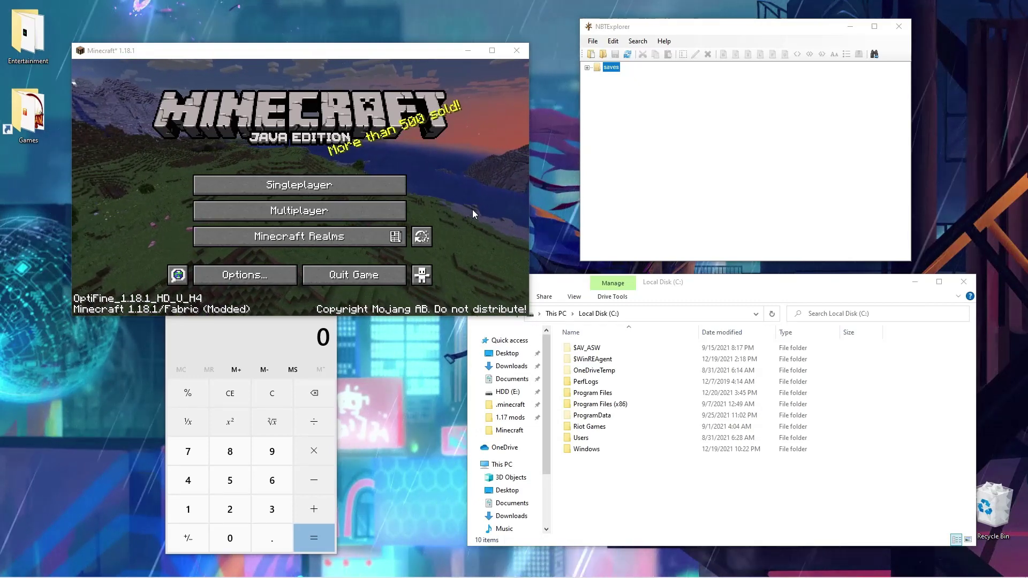
Create a new singleplayer world named New World in Creative mode with cheats allowed.
click(292, 186)
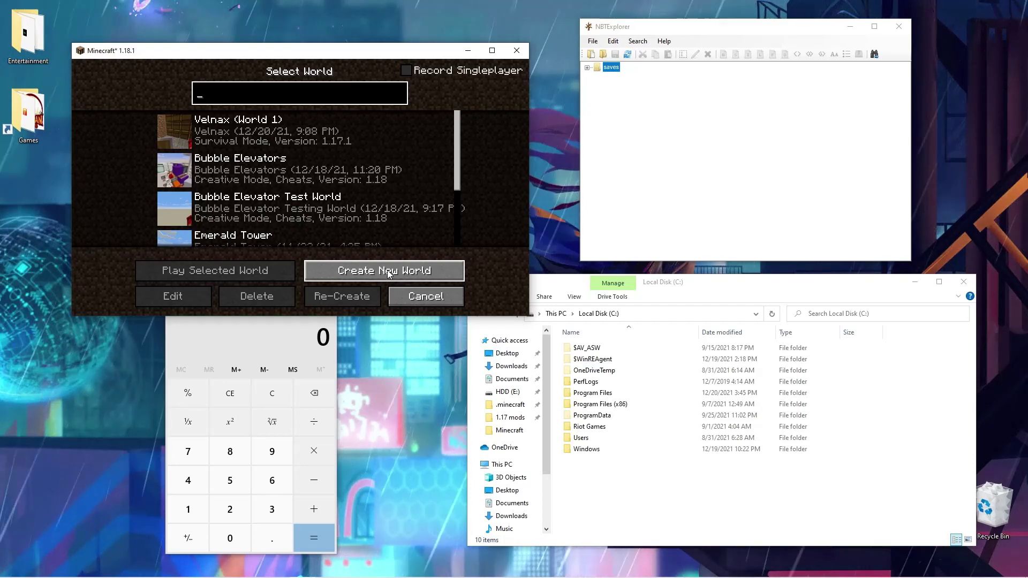
click(428, 270)
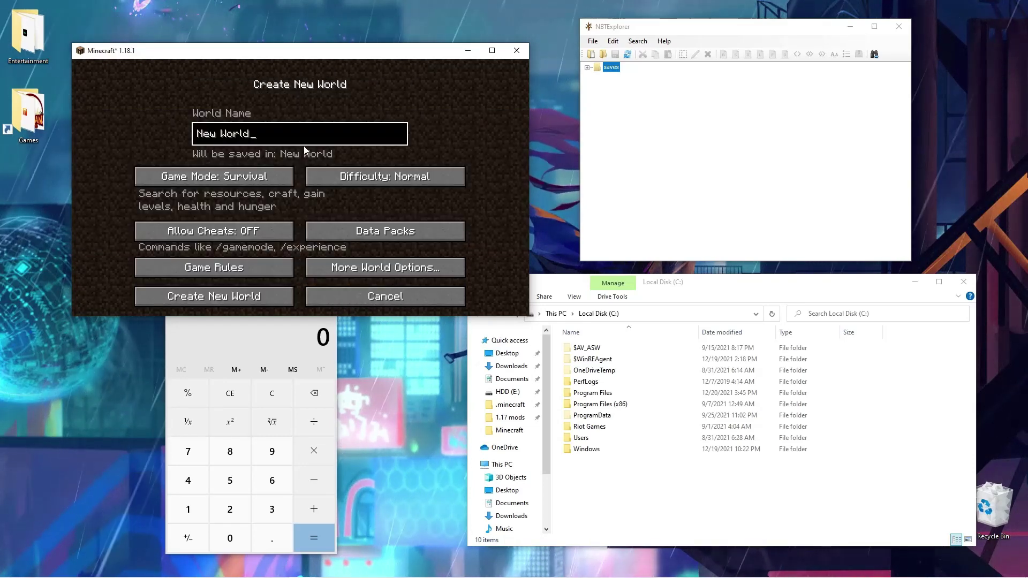
click(264, 176)
click(271, 176)
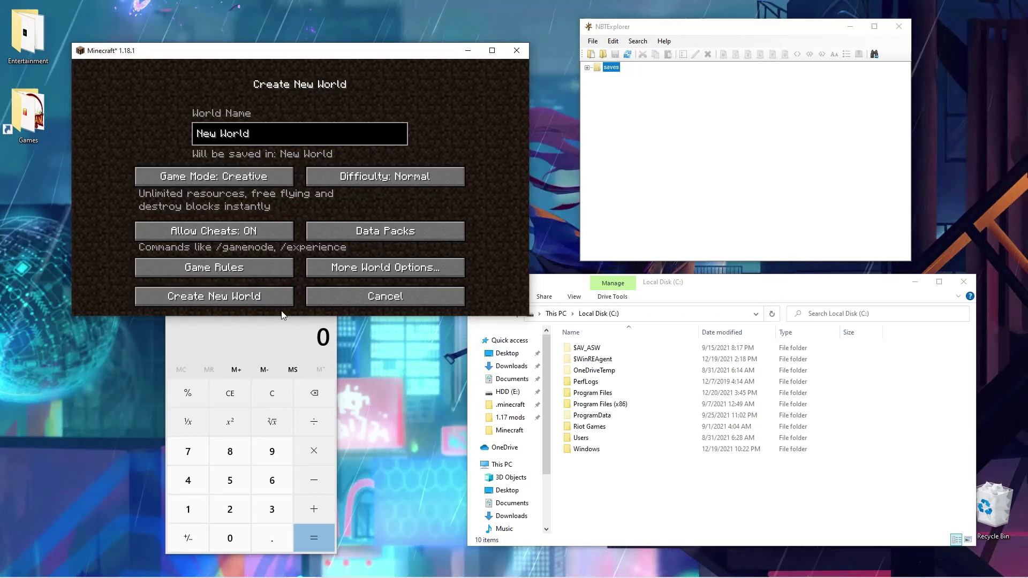
click(238, 299)
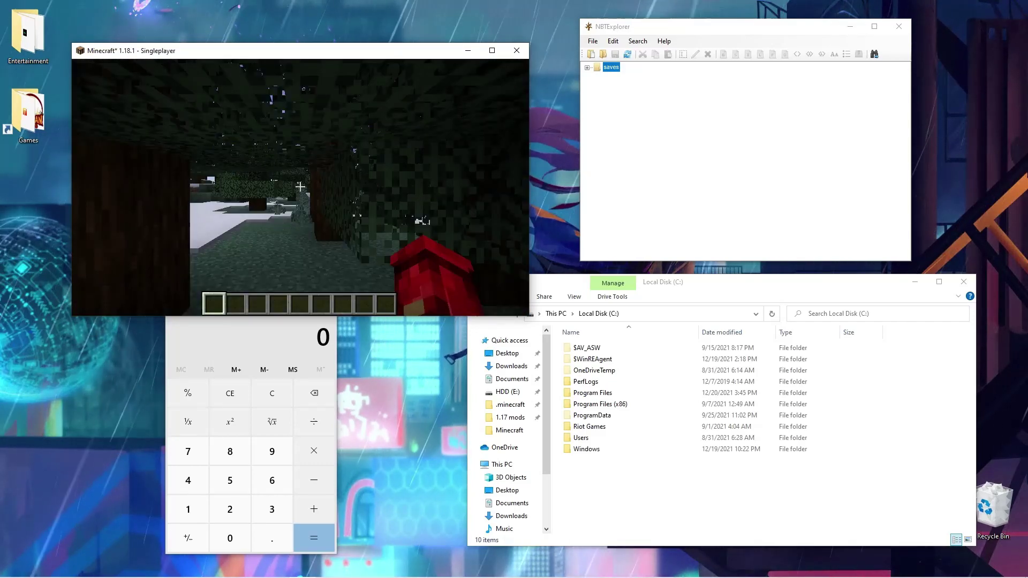
Find the nearest swamp hut by running the command /locate swamp_hut.
key(w)
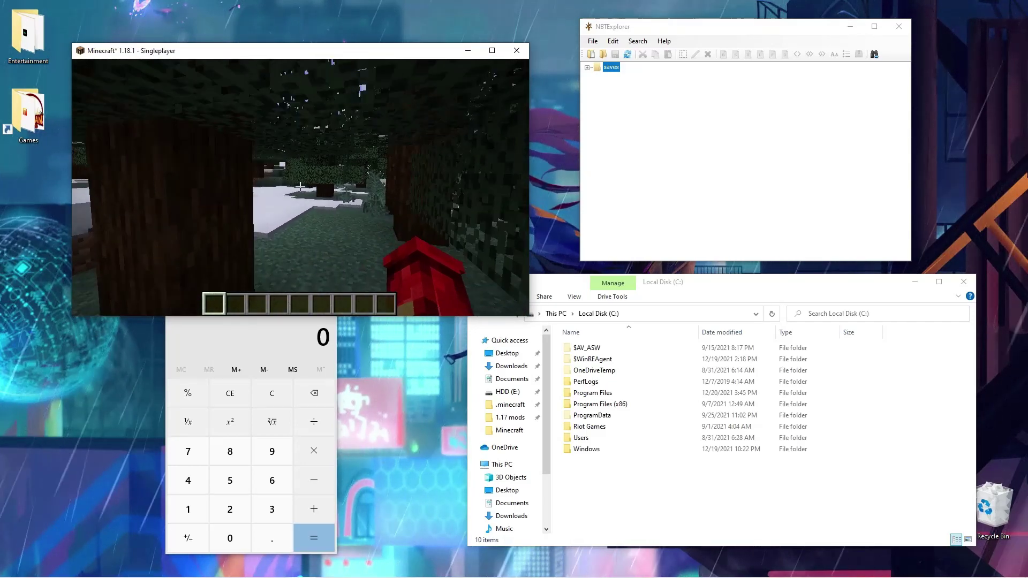
key(w)
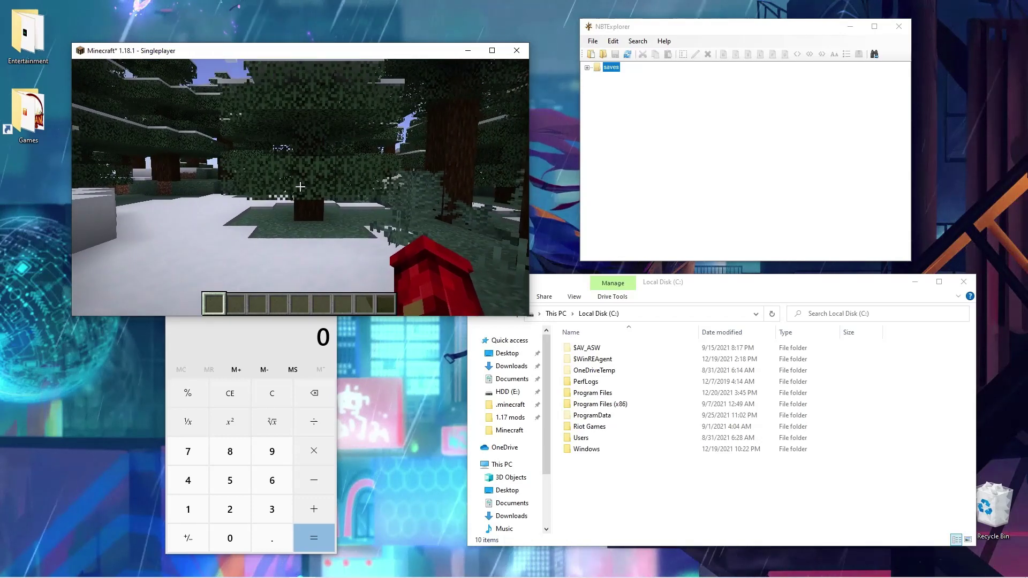
text(/loc)
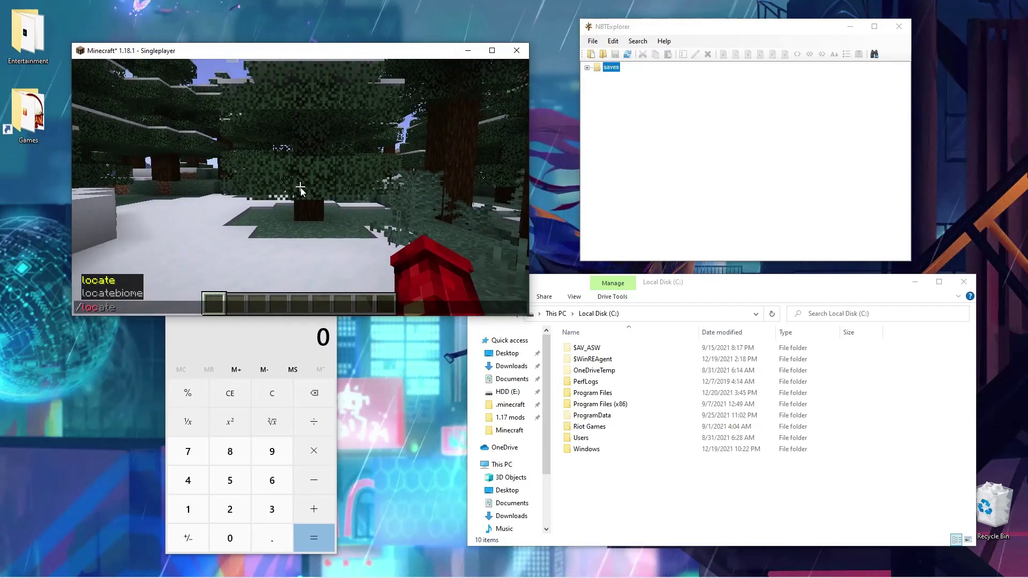
text(ate s)
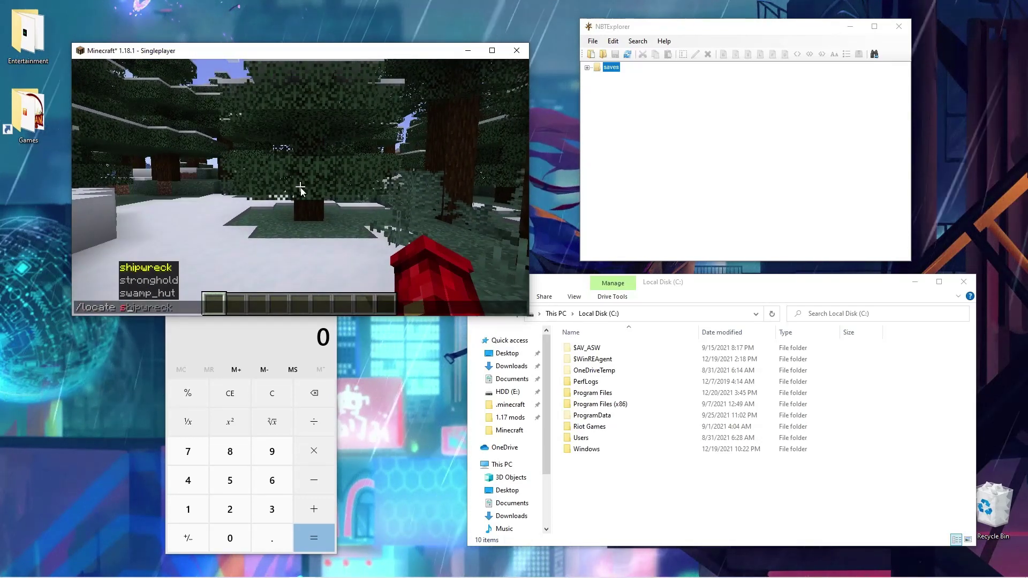
text(wamp_hut)
key(Return)
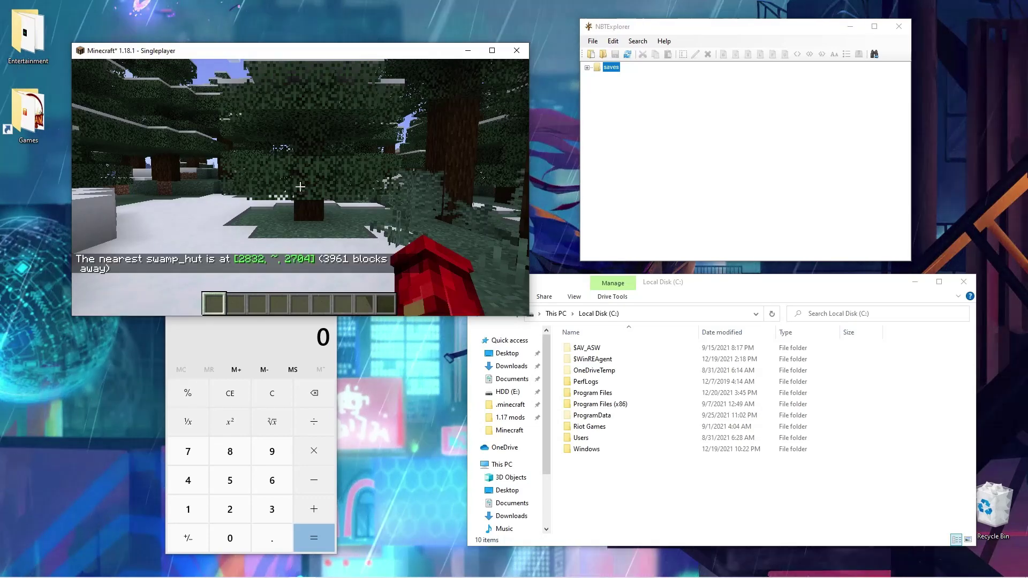
Teleport the player to the swamp hut with the command /tp 2832 ~ 2704.
key(w)
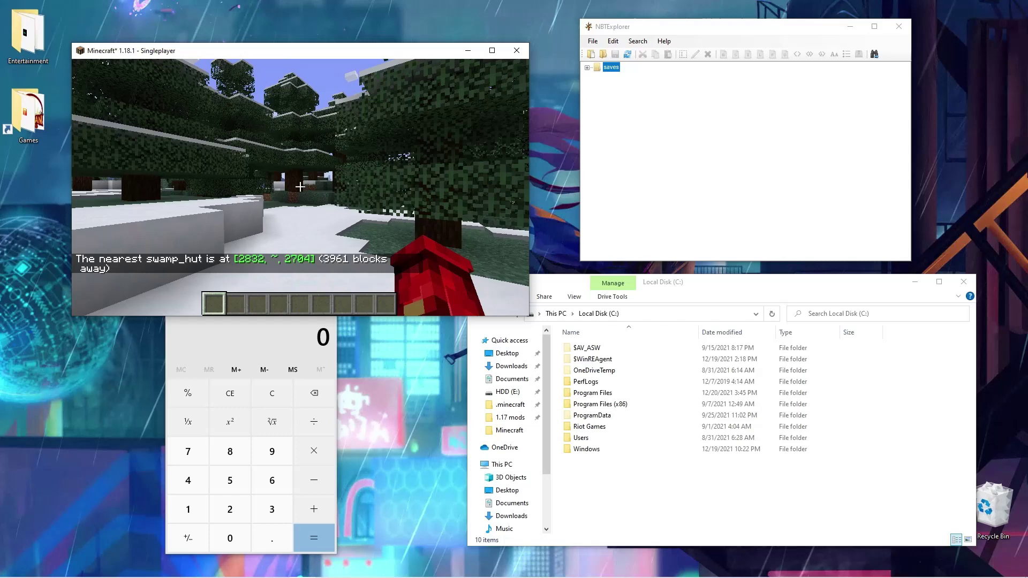
text(/tp )
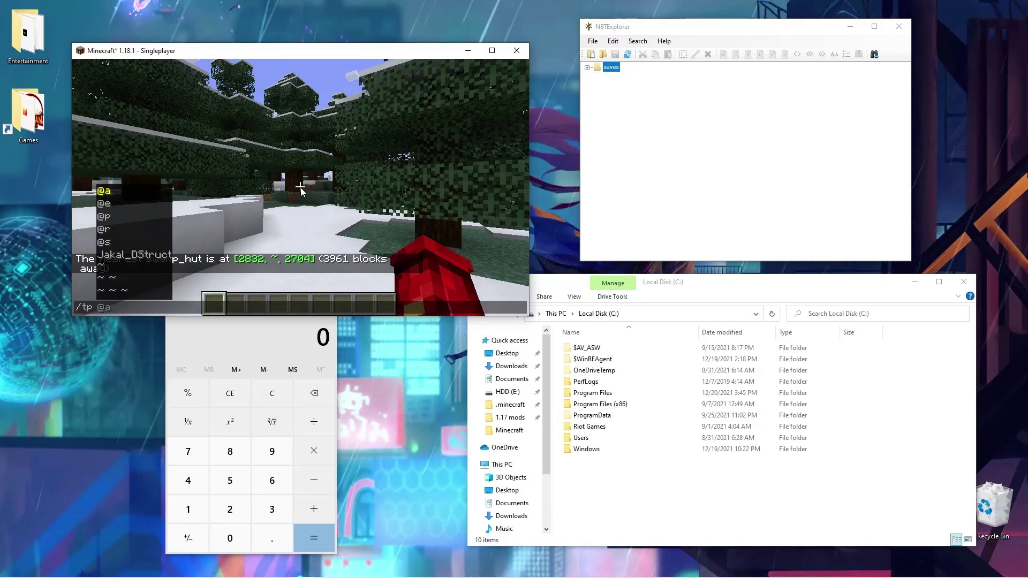
text(2832)
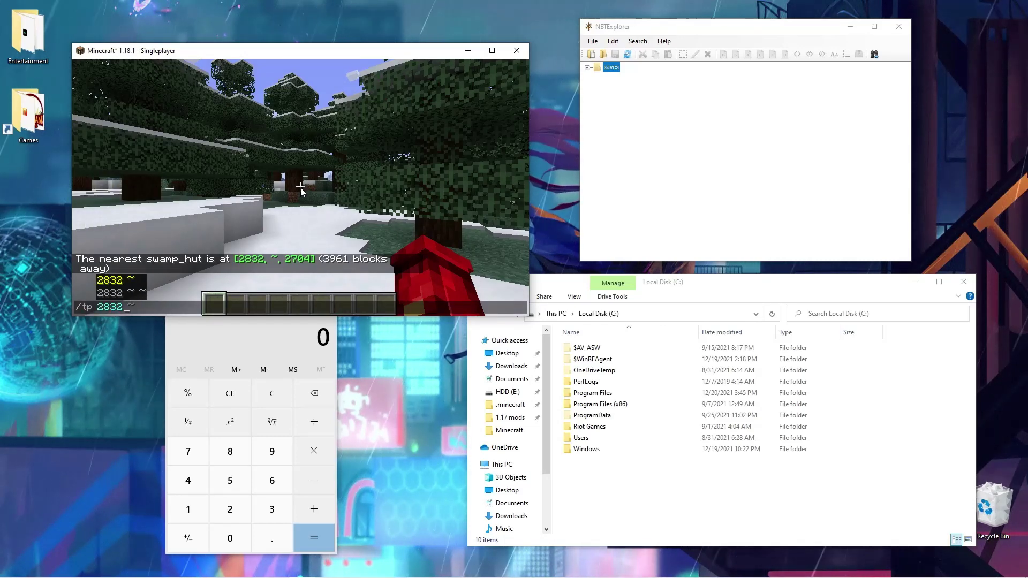
text( ~)
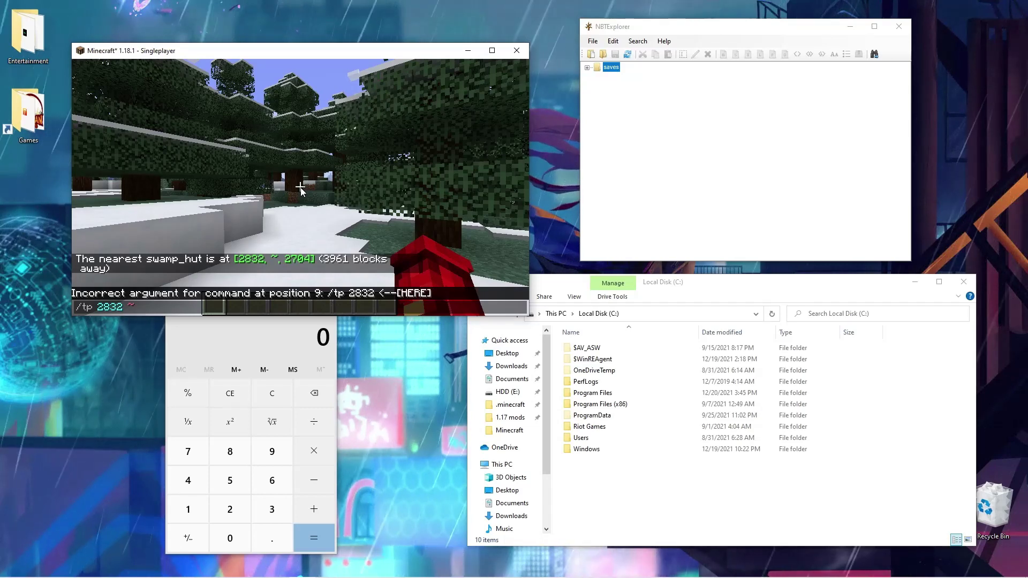
text( 2704)
key(Return)
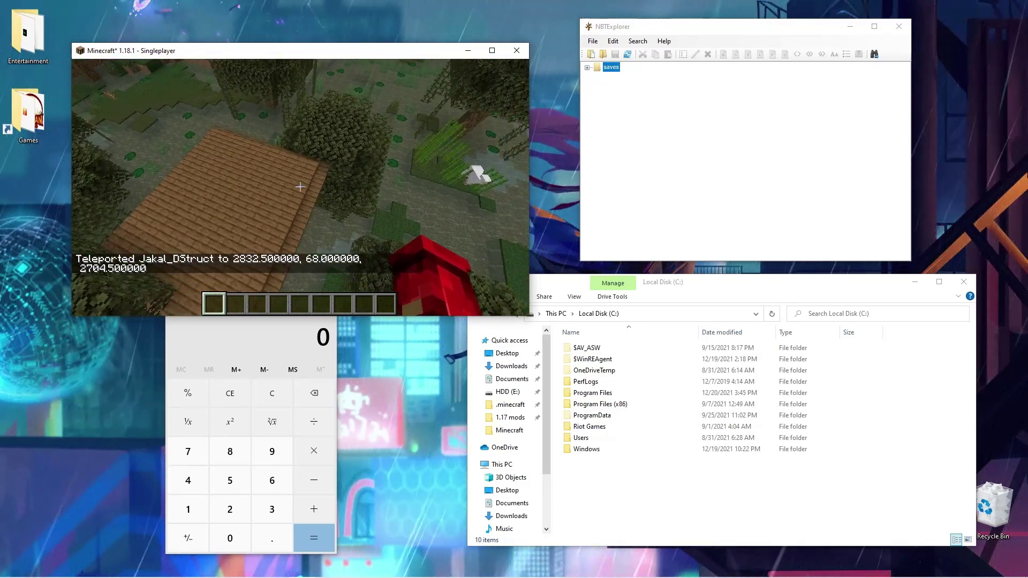
Show the chunk borders around the swamp hut and check the roof's block coordinates in the debug overlay.
key(F3+g)
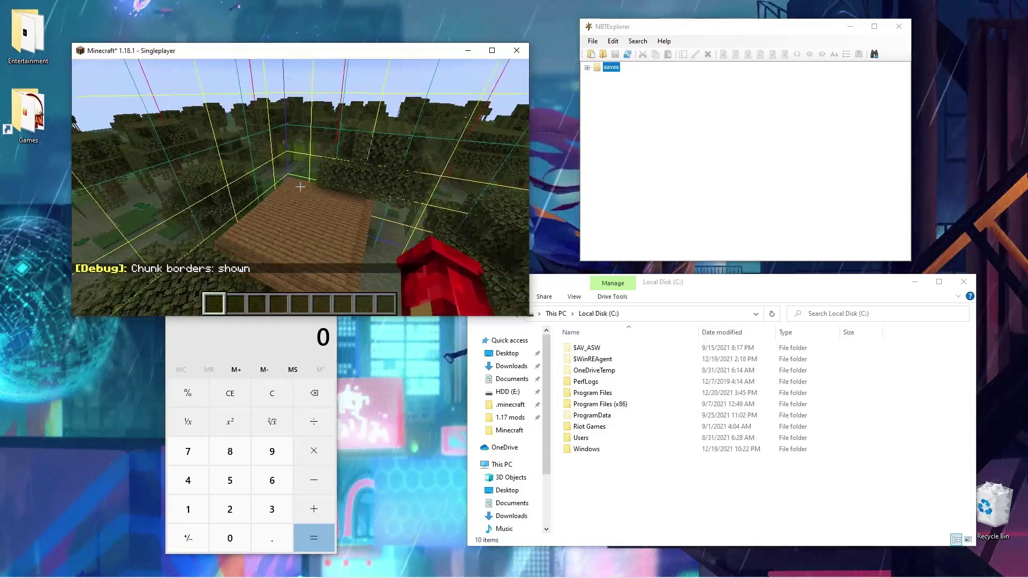
key(d)
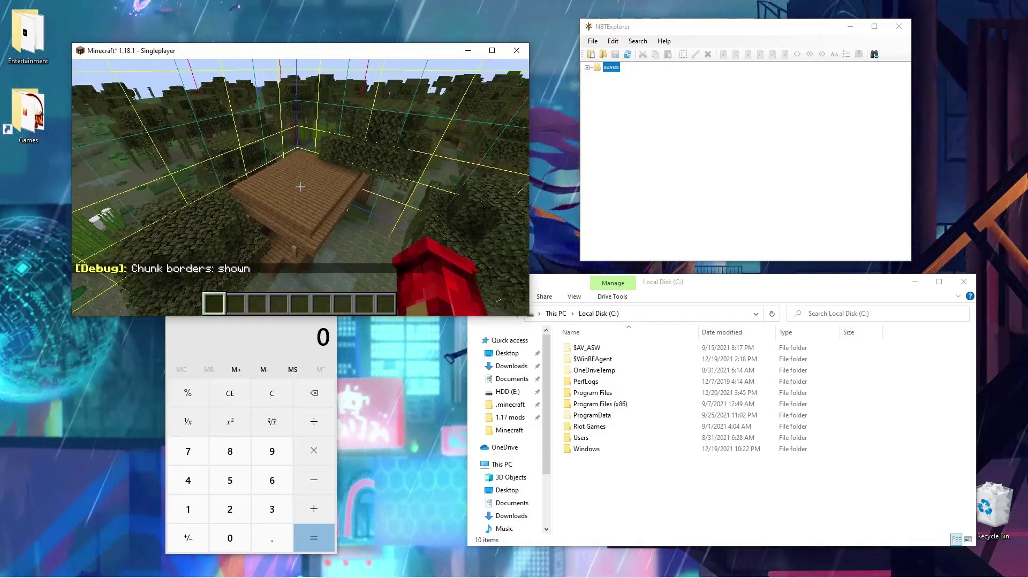
key(w)
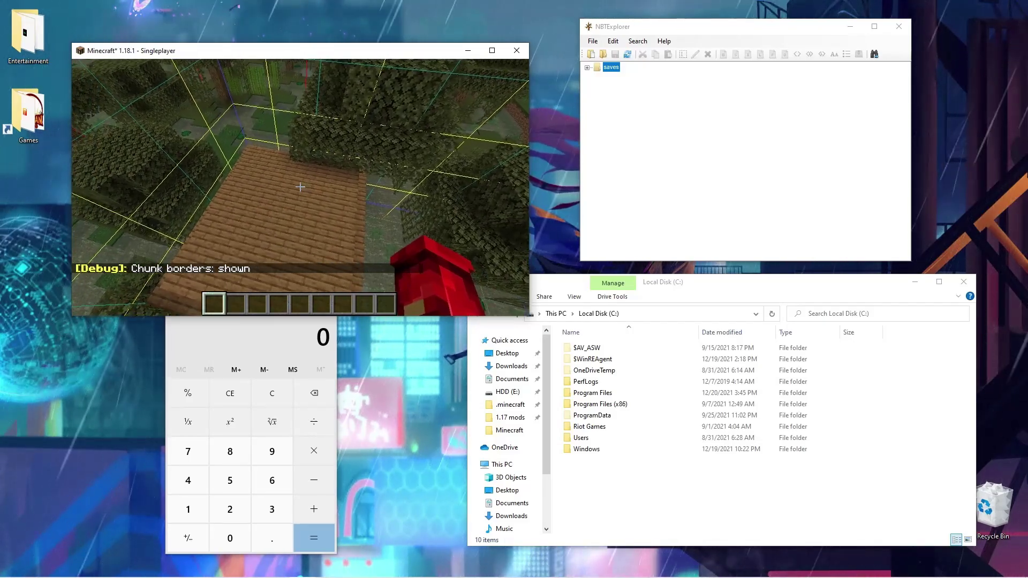
key(w)
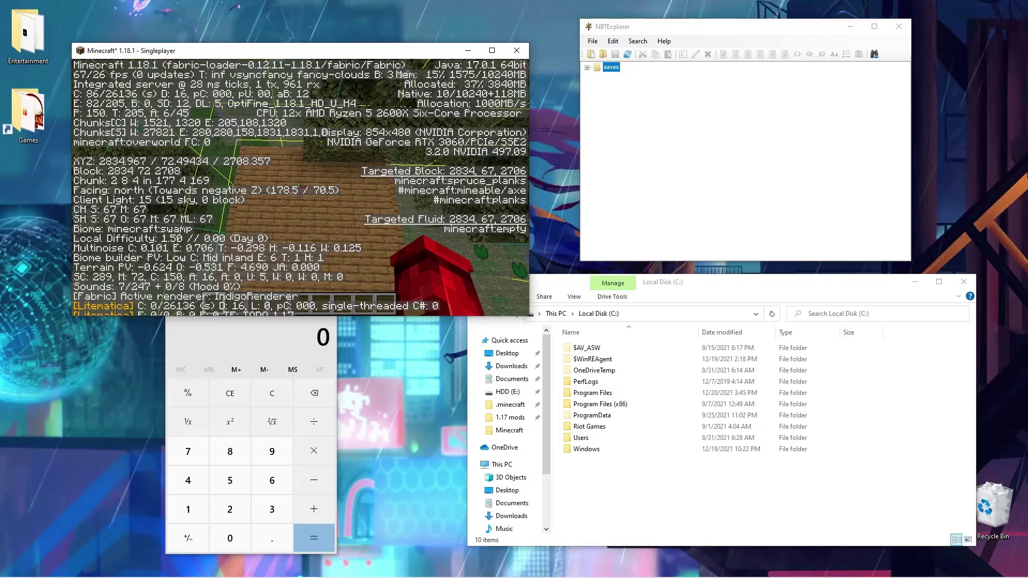
mouse_move(299, 190)
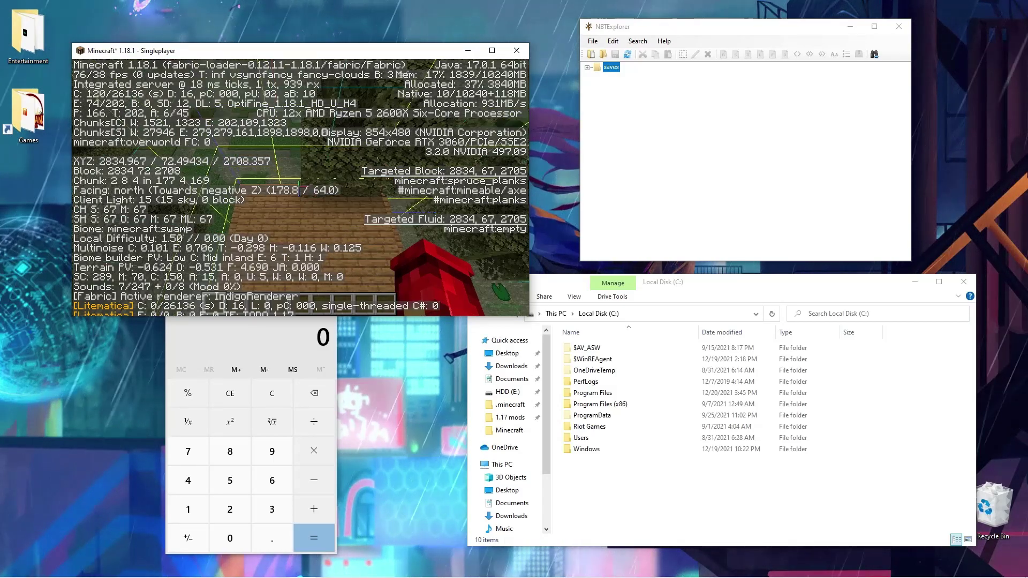
key(F3)
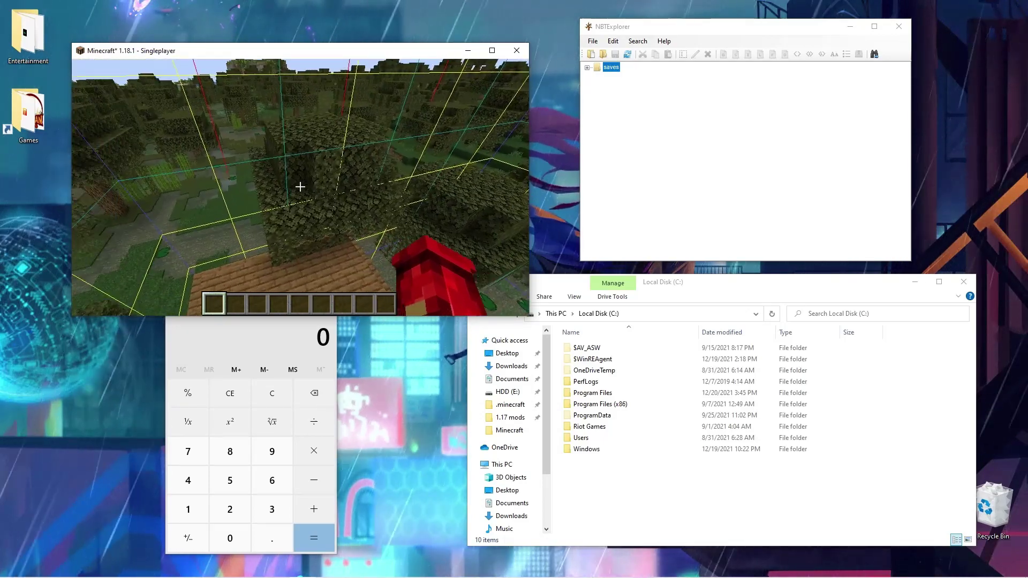
Place spruce planks against the hut's corner post and stack them upward along the chunk corner to above the roof.
key(w)
key(space)
key(w)
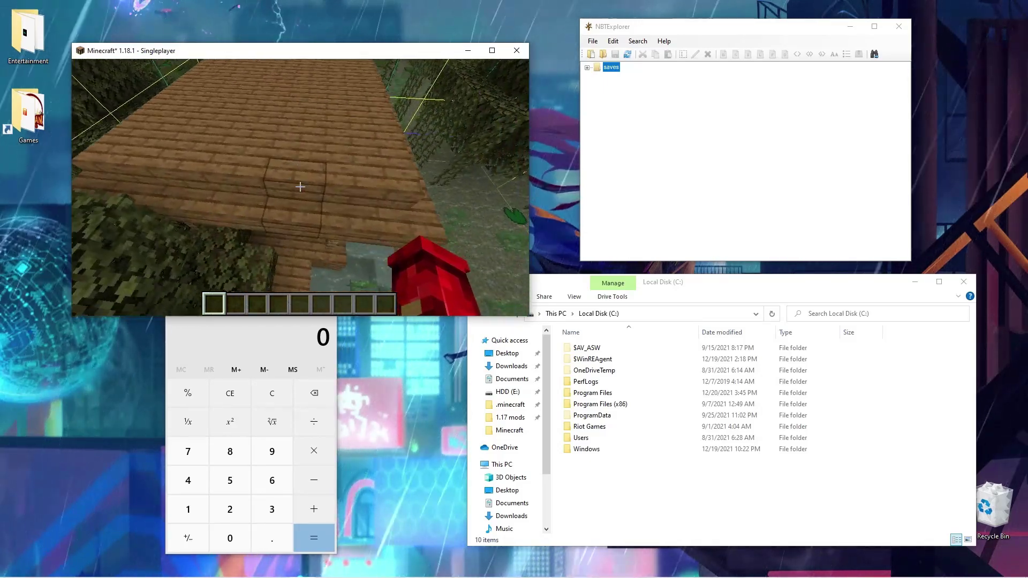
key(a)
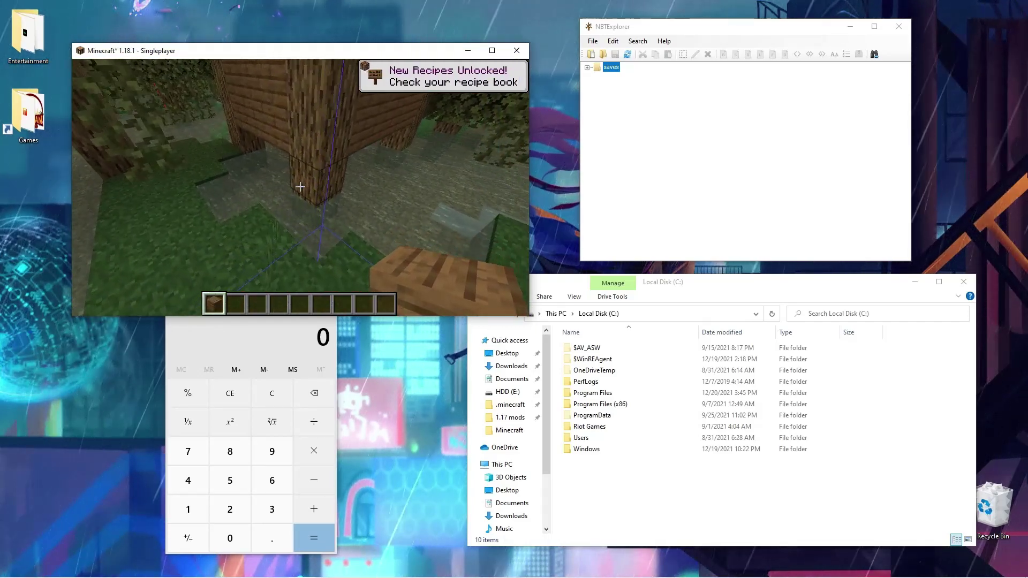
right_click(300, 187)
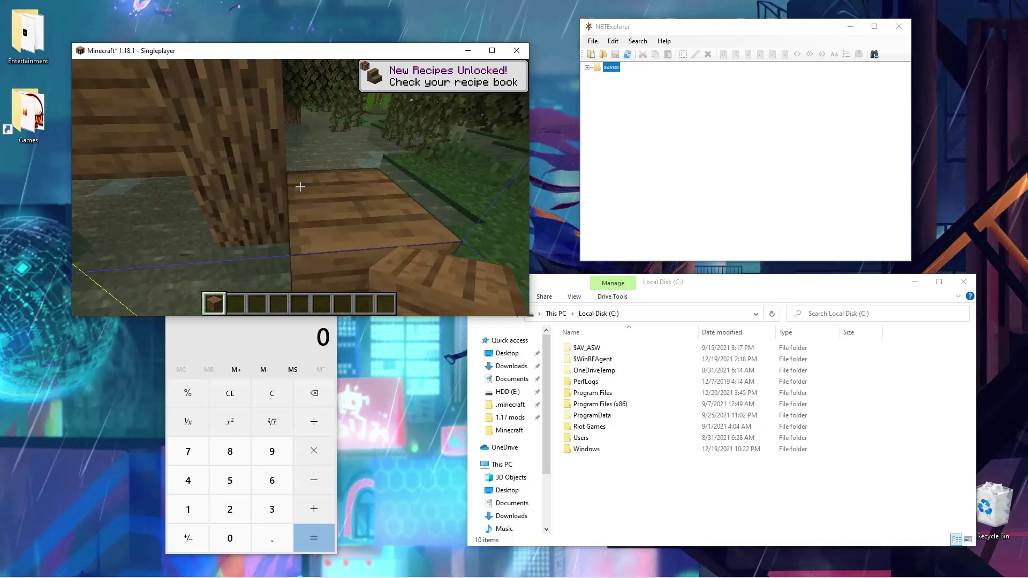
mouse_move(300, 186)
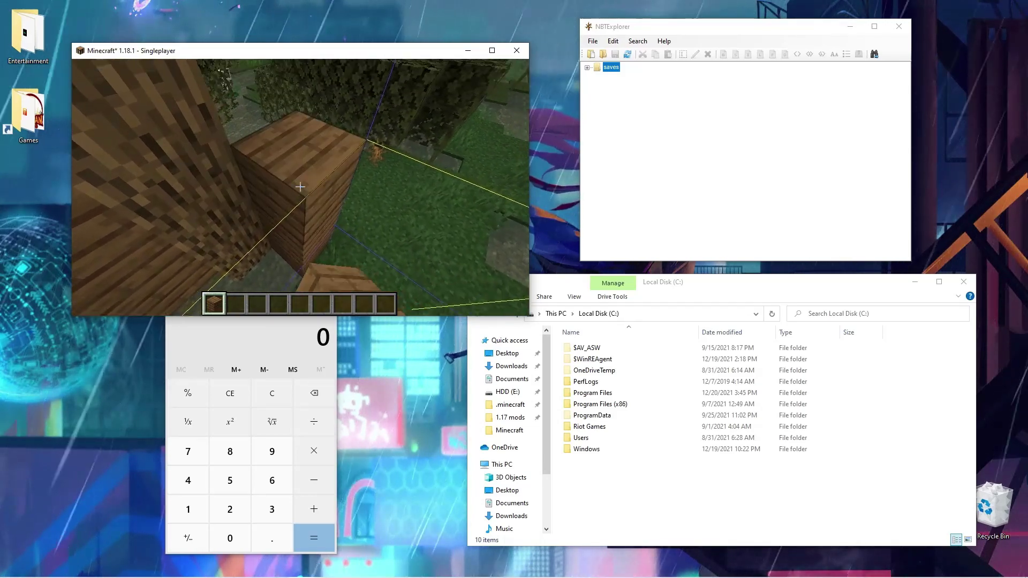
key(space)
right_click(300, 187)
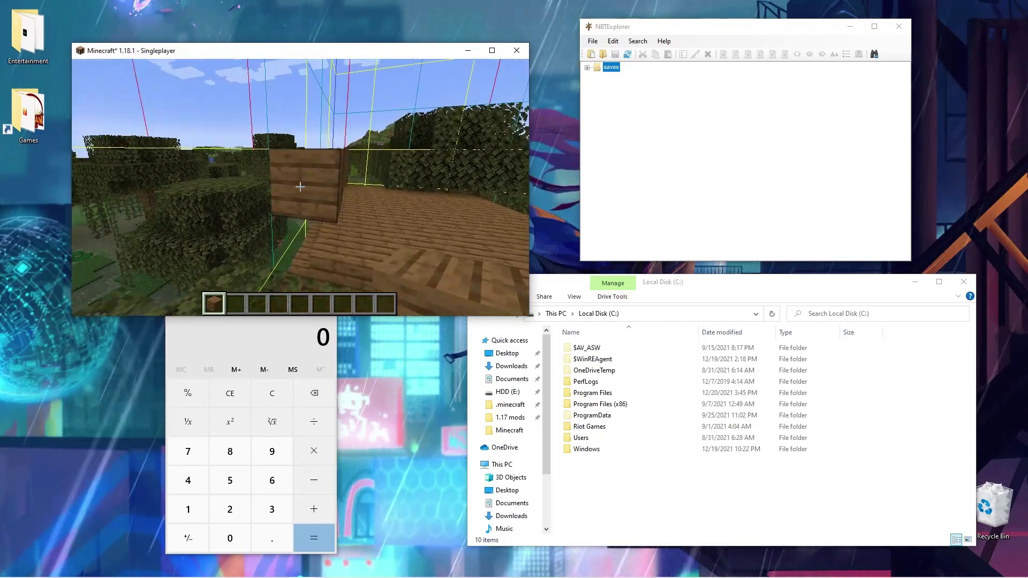
Lay a row of spruce planks along the chunk border just above the hut's roof.
key(w)
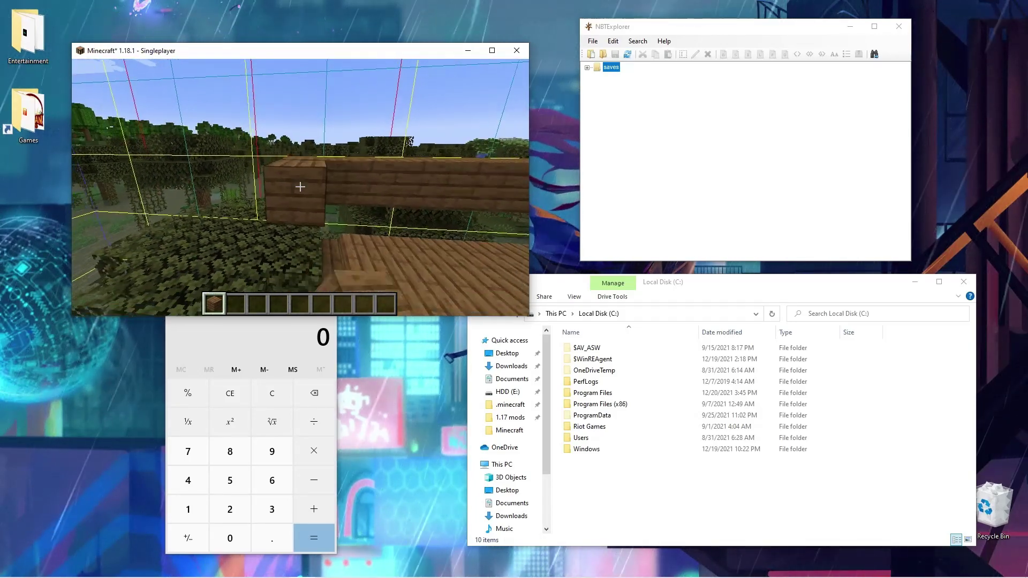
key(s)
right_click(299, 186)
right_click(300, 186)
right_click(300, 186)
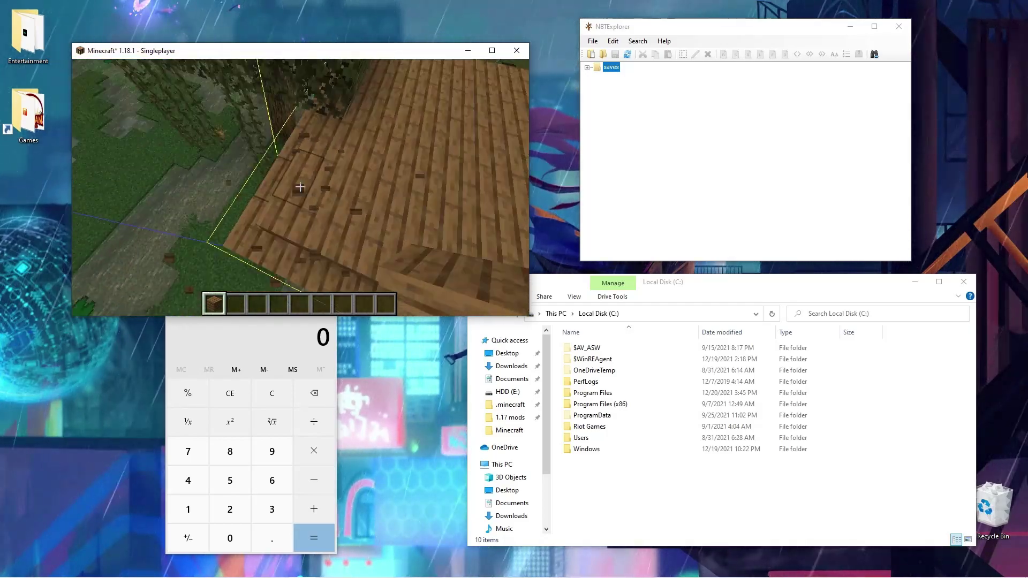
Lay spruce plank rows in the air from the tall plank pillar, following two adjoining sides of the chunk border.
key(s)
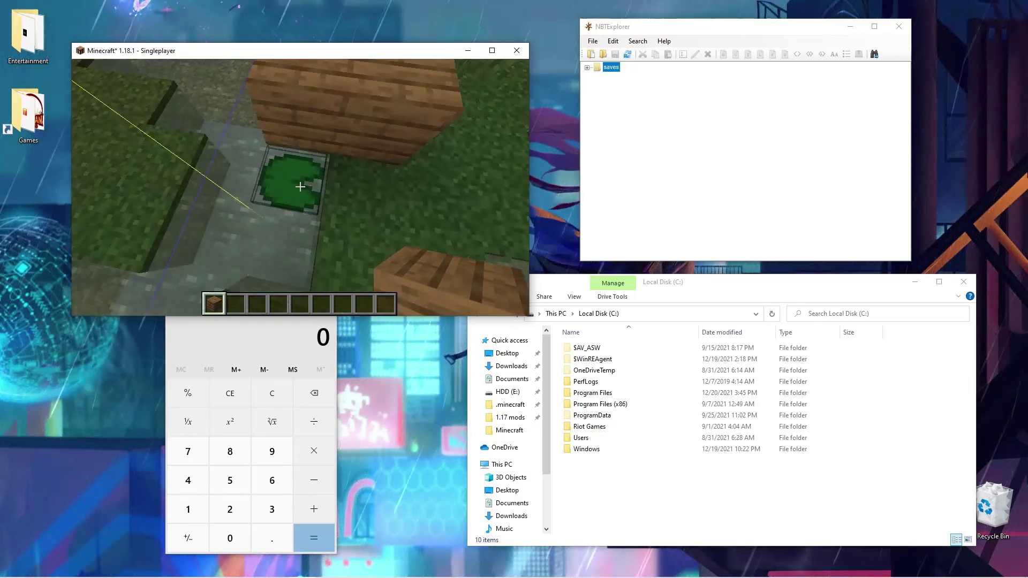
key(s)
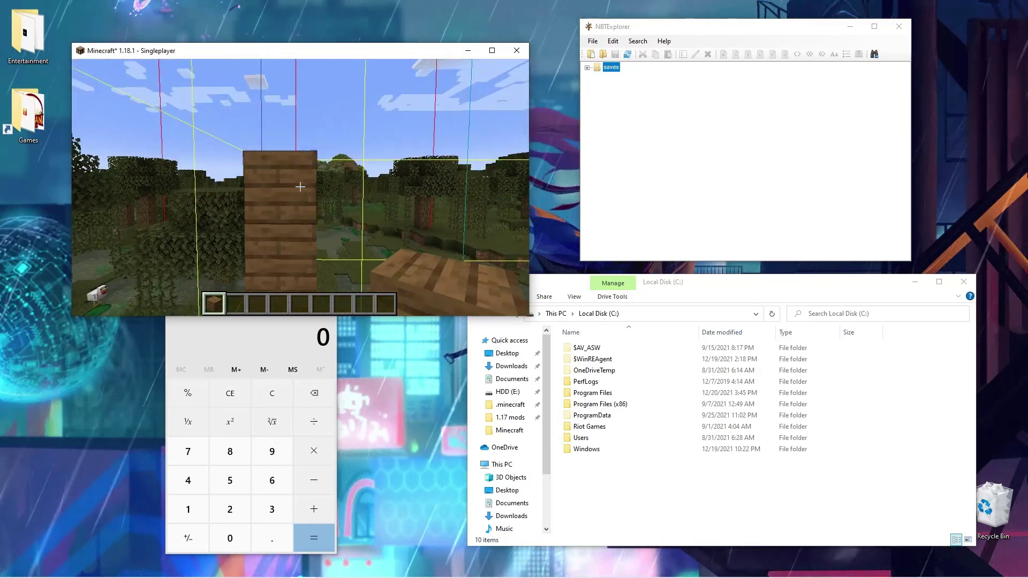
key(s)
right_click(300, 186)
right_click(299, 187)
right_click(300, 186)
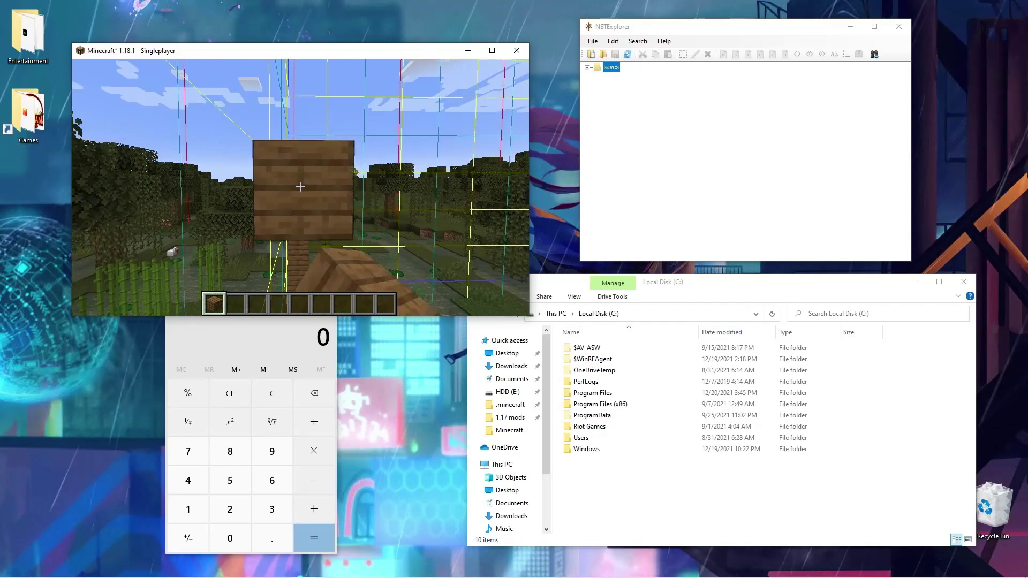
right_click(300, 186)
key(s)
right_click(300, 187)
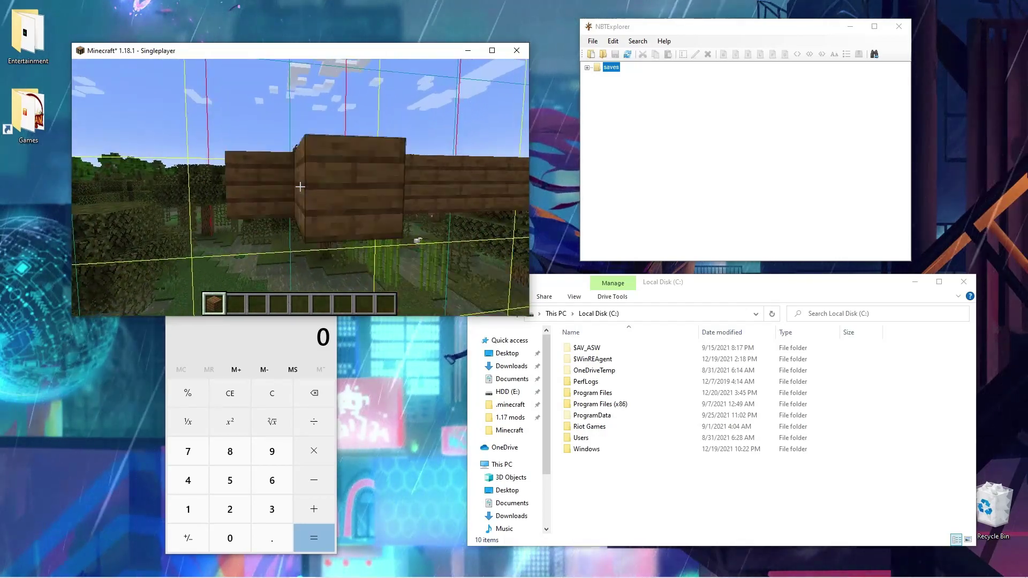
key(s)
right_click(299, 186)
right_click(300, 186)
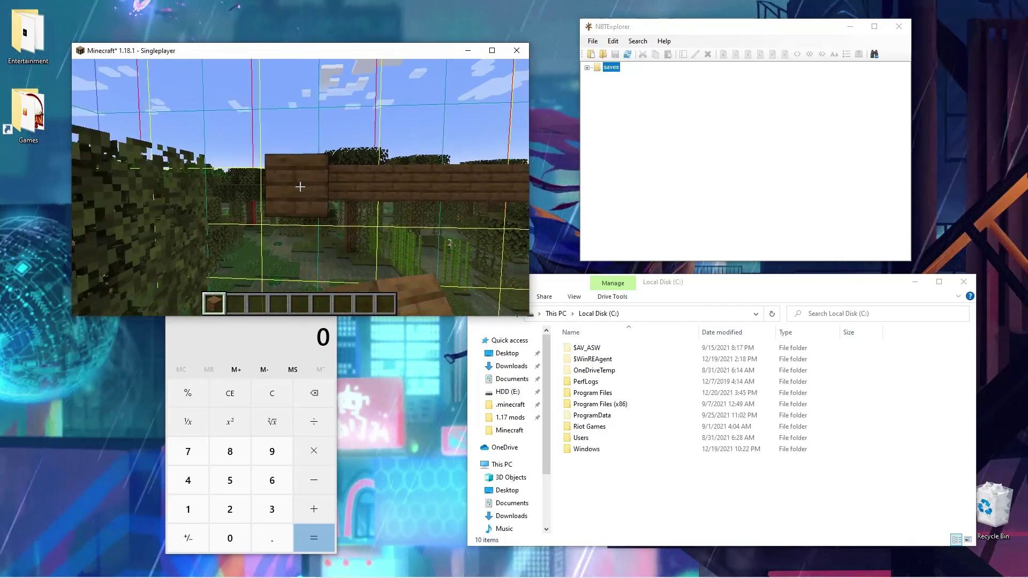
right_click(300, 187)
key(s)
right_click(300, 186)
Break the extra spruce planks in the aerial row along the chunk border and add planks at the ends of the remaining rows.
key(d)
key(space)
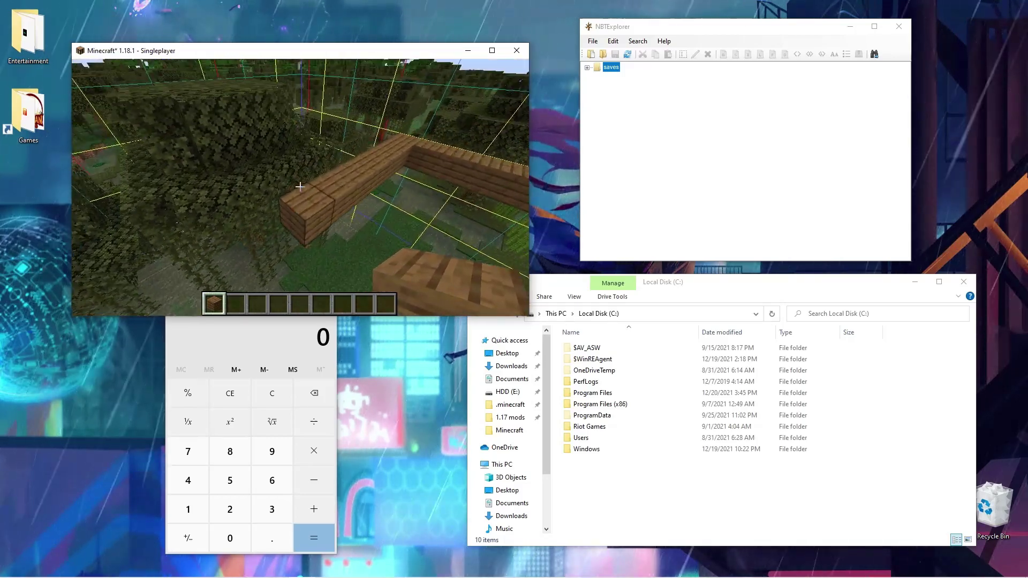
click(300, 186)
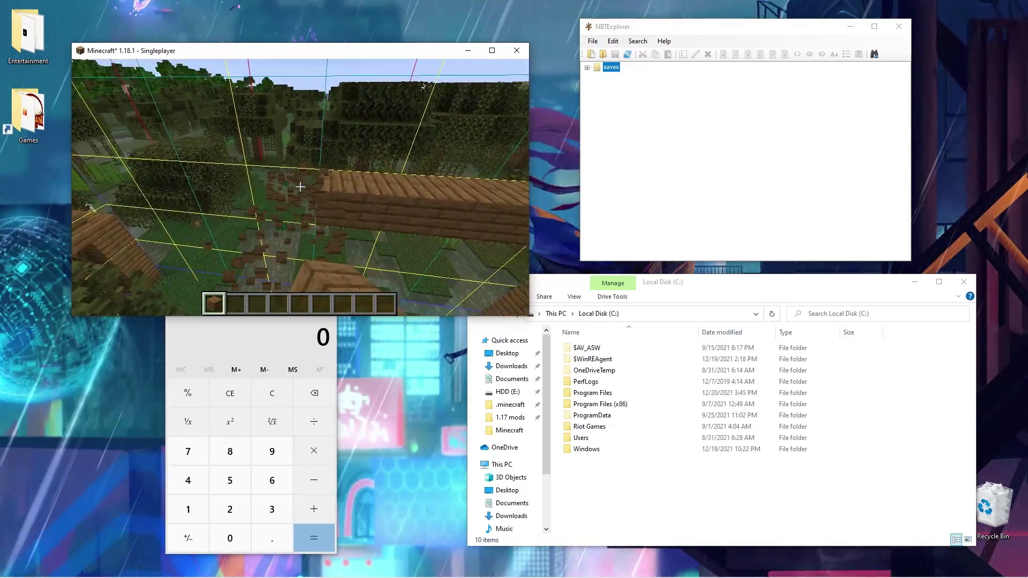
click(300, 186)
key(shift)
click(300, 187)
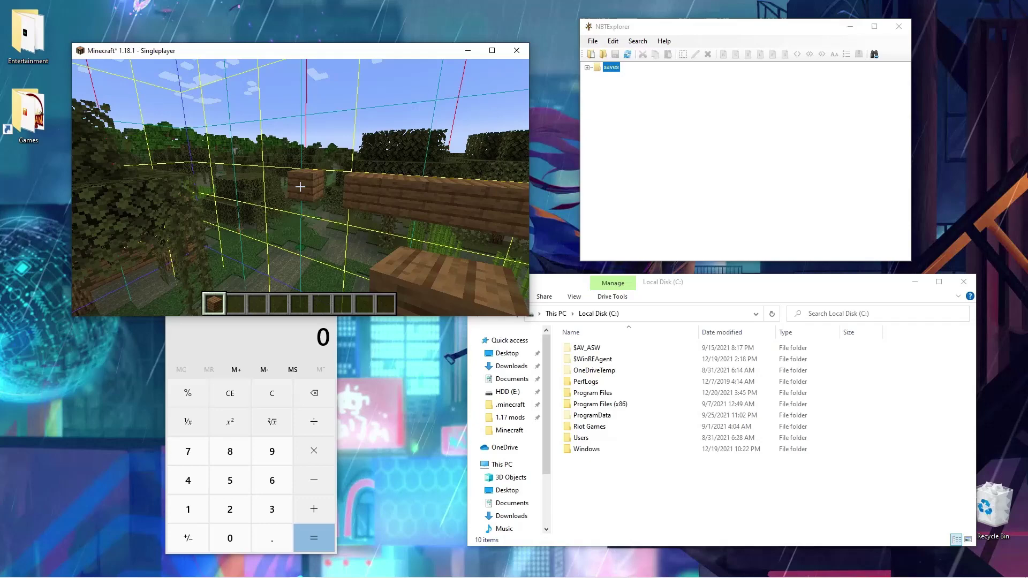
key(shift)
right_click(299, 186)
right_click(300, 186)
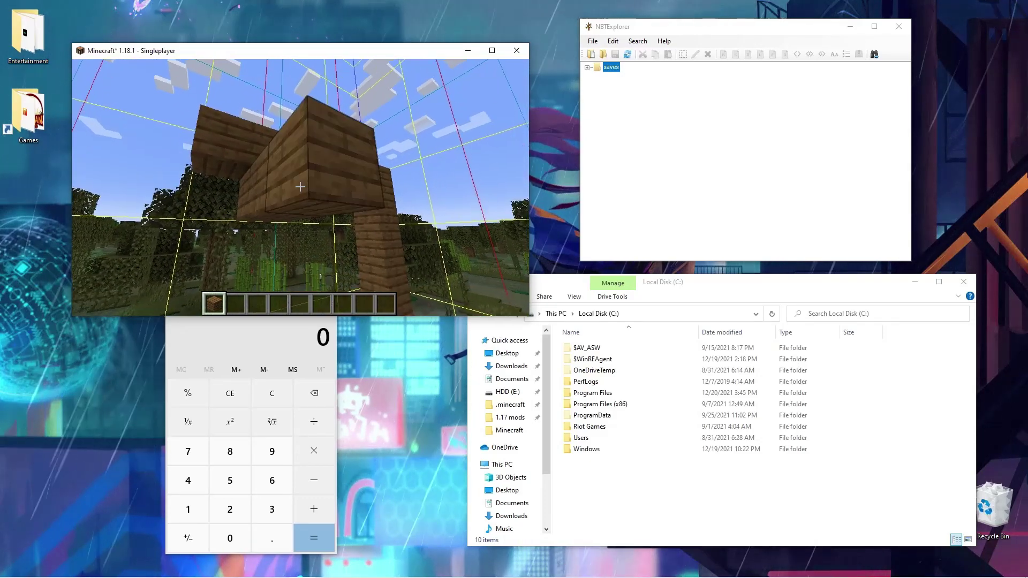
right_click(300, 186)
Search the creative inventory for "pin" and put Pink Carpet in the eighth hotbar slot.
key(e)
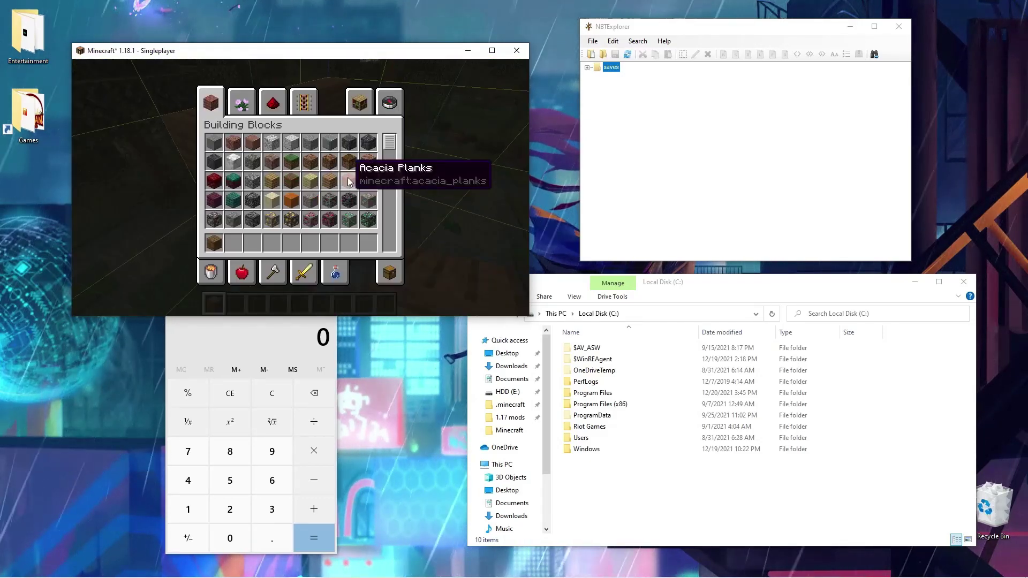
click(386, 111)
text(pin)
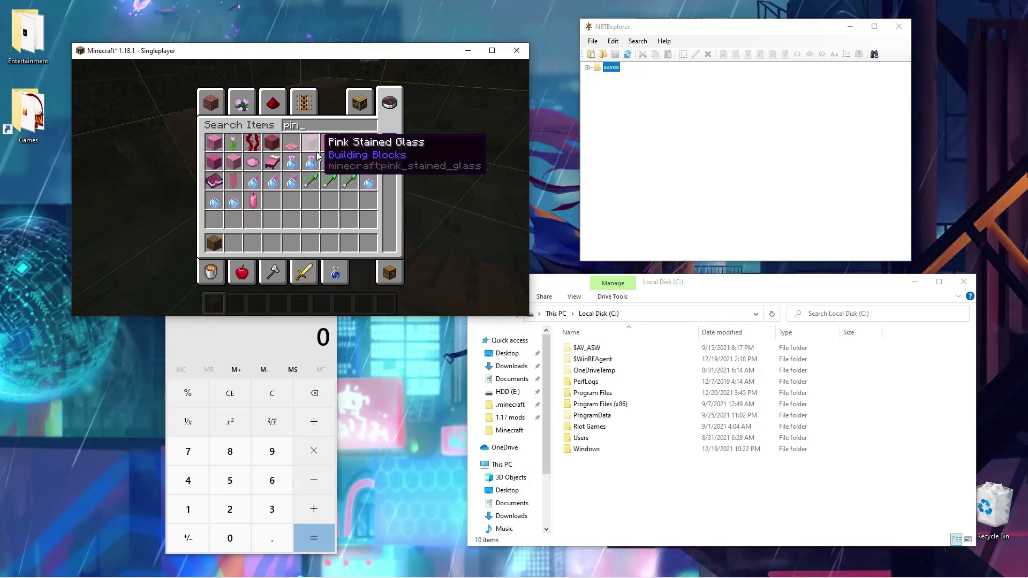
click(329, 142)
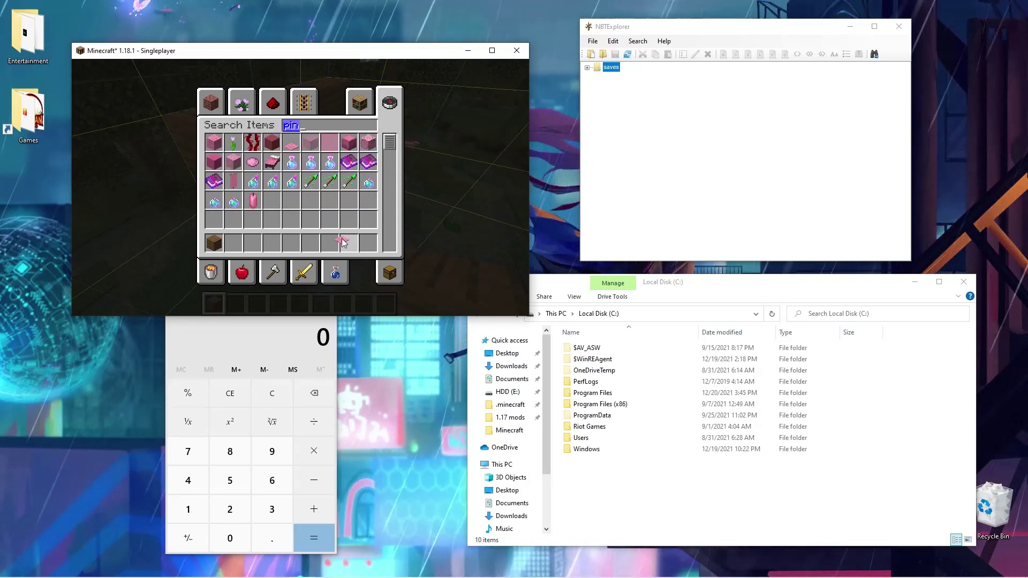
key(Escape)
Enable the carpets rule by running the command /carpet carpets true.
text(/carpet)
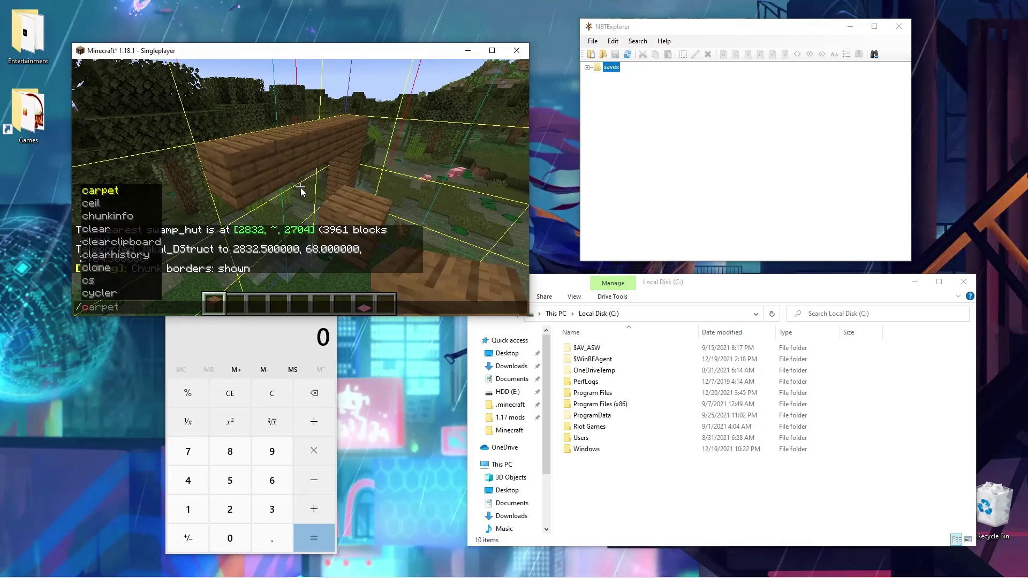
text( c)
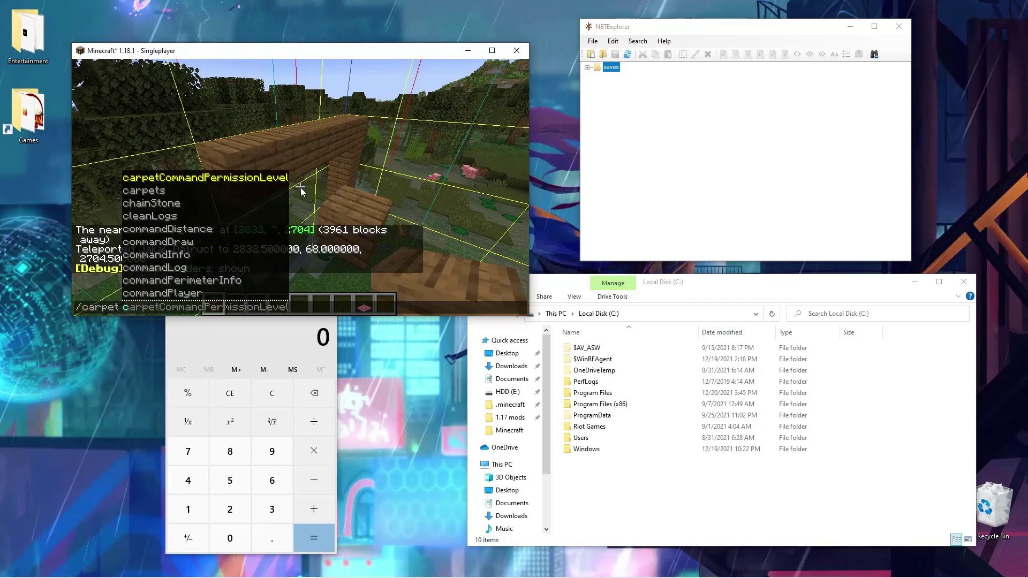
key(Tab)
key(Tab)
text(true)
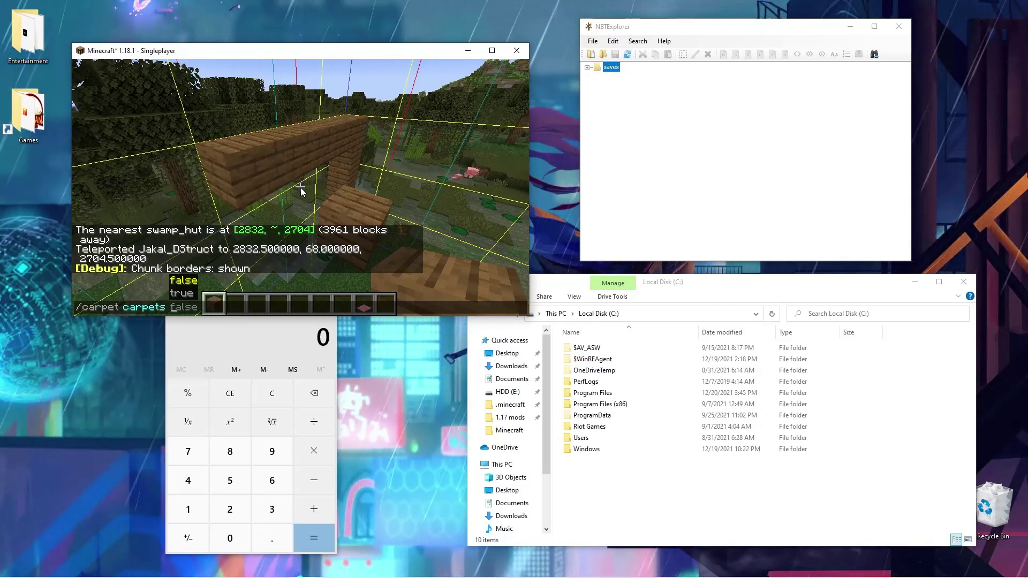
key(Return)
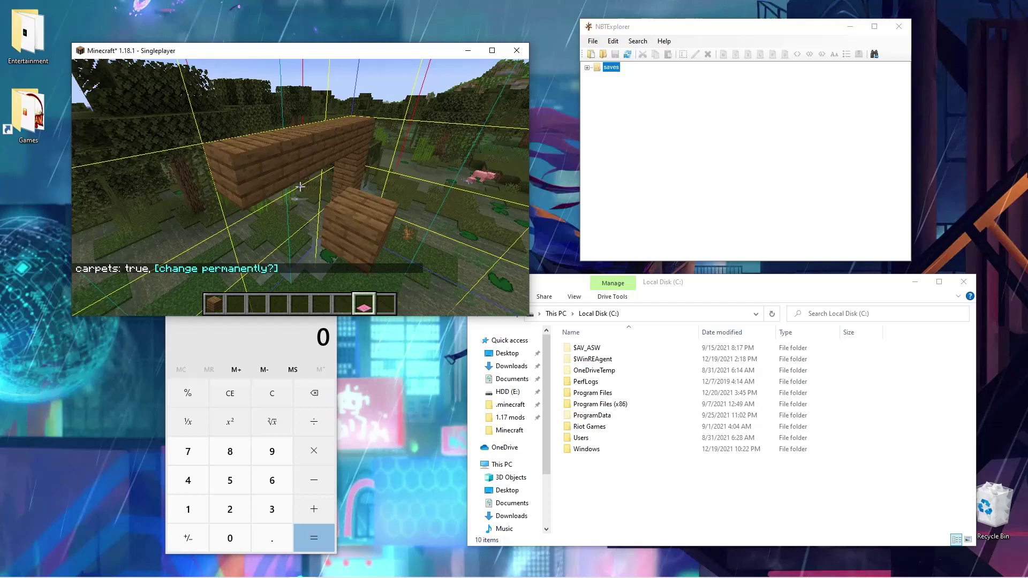
Use the pink carpet on the spruce planks to report which mobs can spawn at those spots.
key(8)
right_click(300, 186)
key(d)
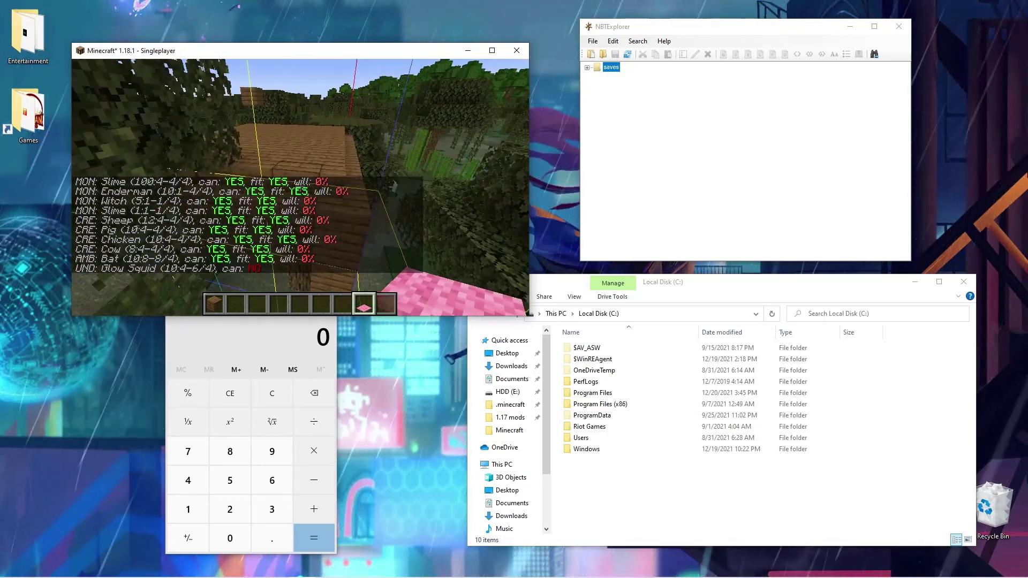
right_click(299, 186)
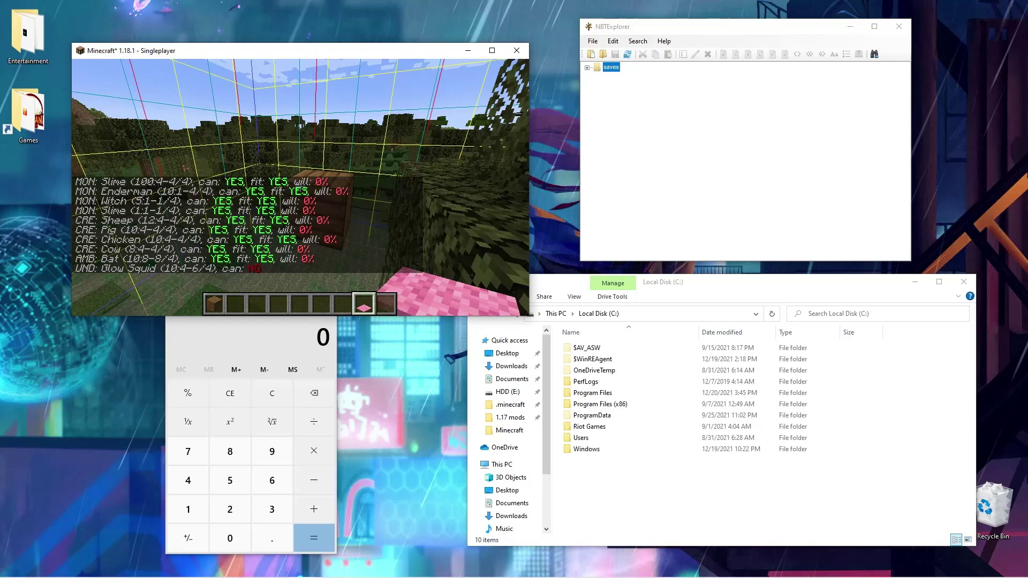
Check the hut area's chunk coordinates in the debug overlay, and save and quit the world to the title screen.
key(F3)
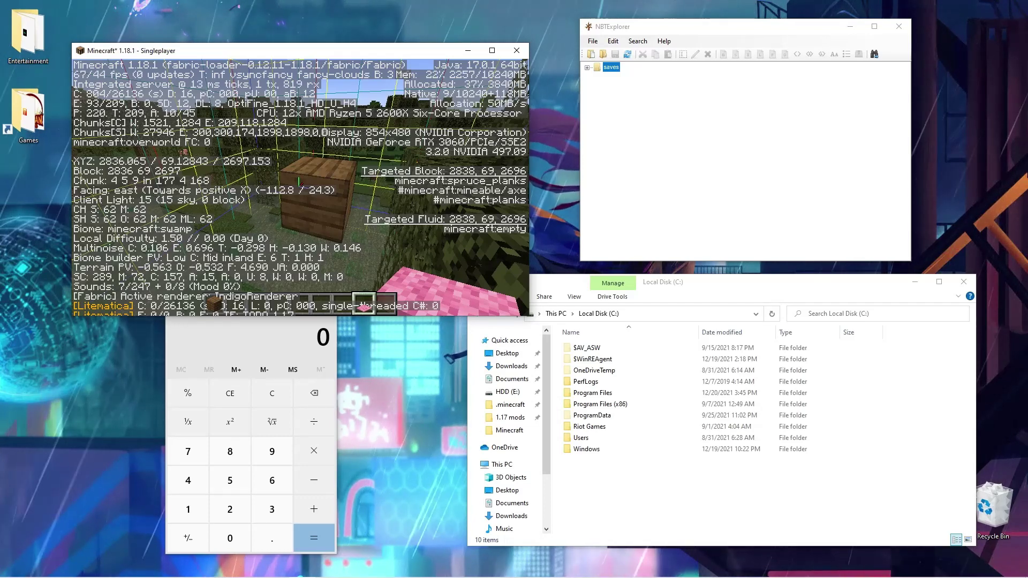
key(Escape)
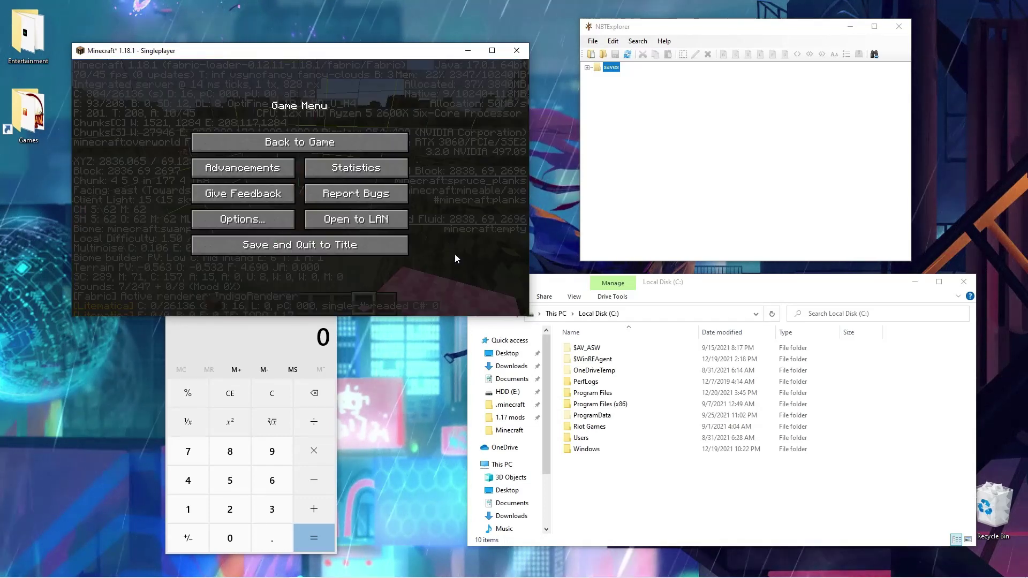
click(351, 244)
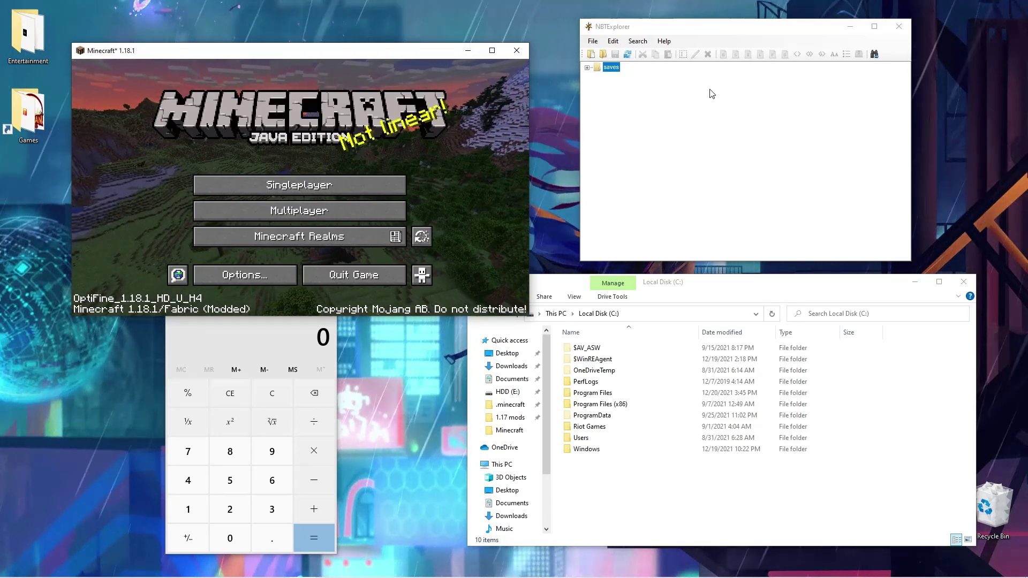
Switch to File Explorer and open the user's profile folder inside Users on Local Disk (C:).
click(691, 27)
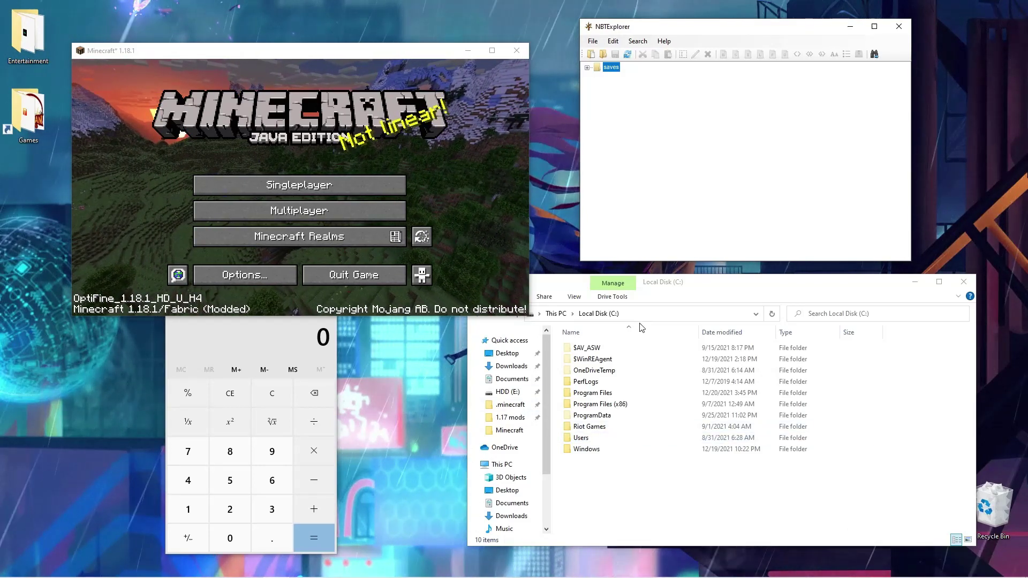
double_click(580, 436)
double_click(580, 358)
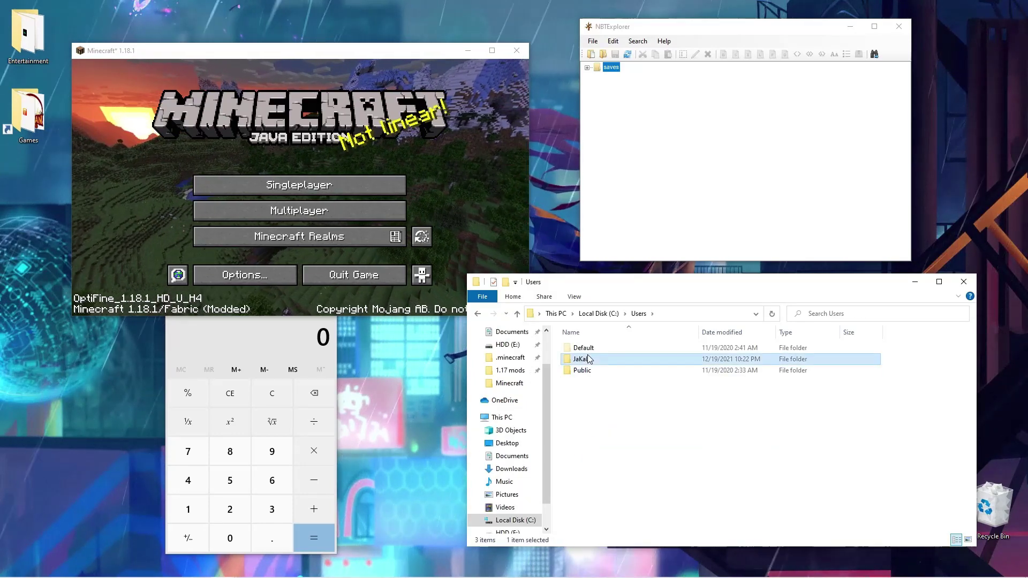
Turn the display of hidden items off and back on in the profile folder.
click(565, 298)
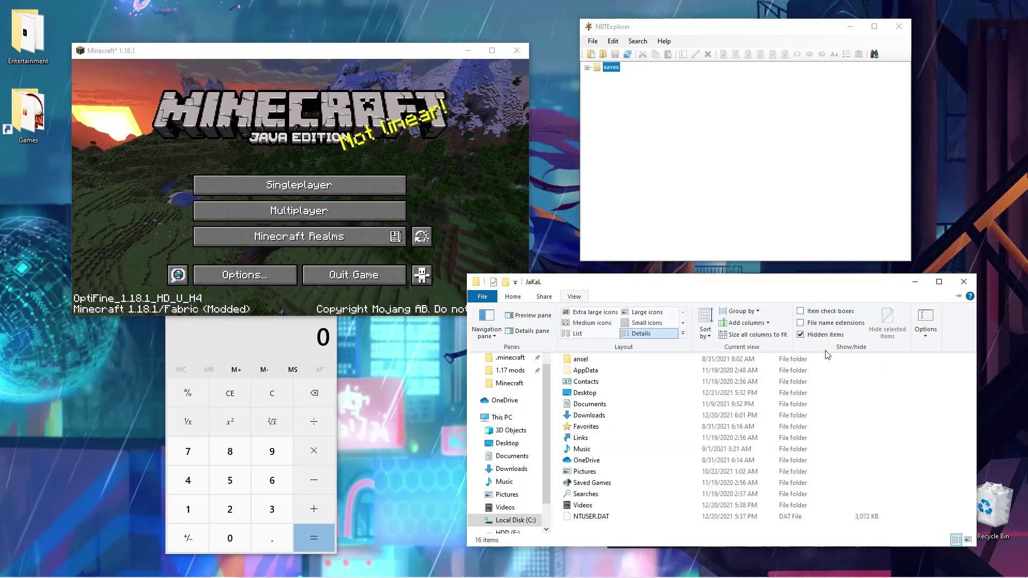
click(813, 335)
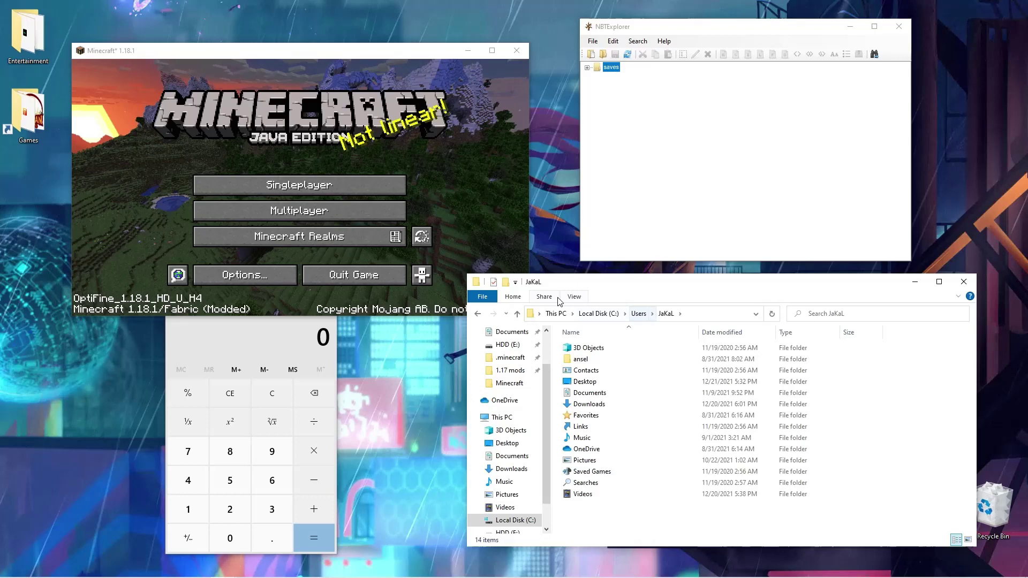
click(574, 298)
click(825, 335)
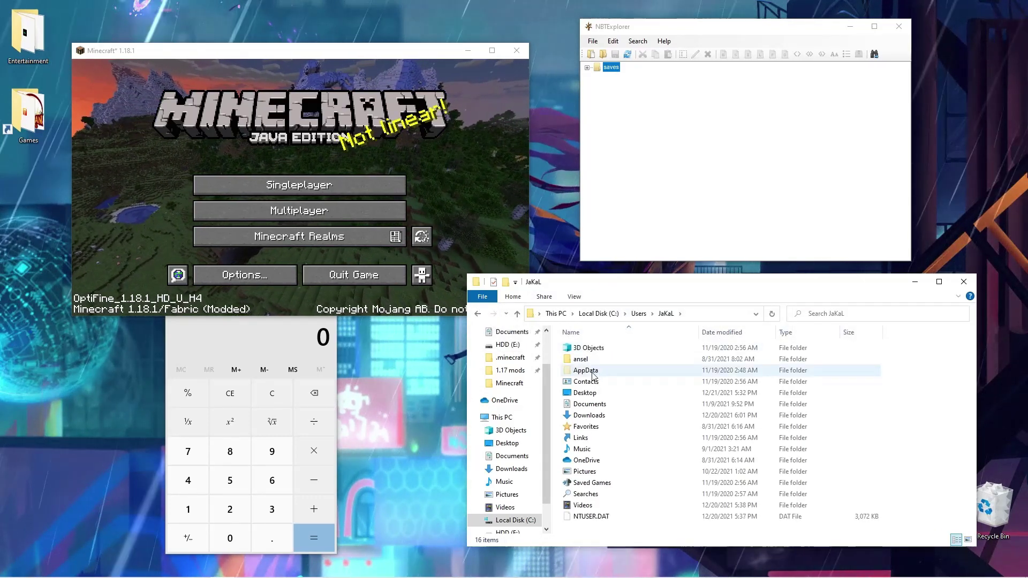
Browse through AppData, Roaming and .minecraft to the saves folder to see the world folders, and close File Explorer.
double_click(593, 375)
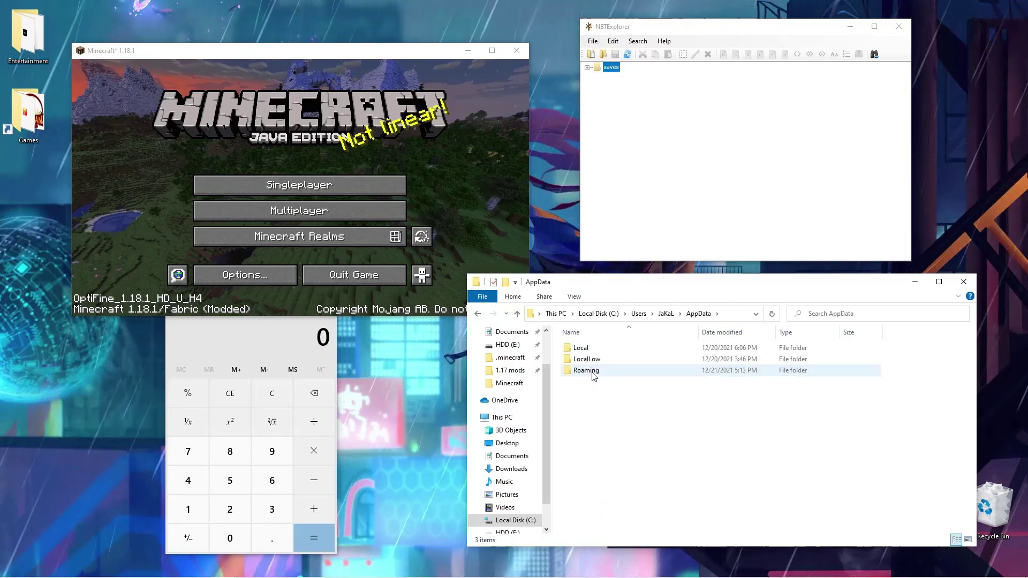
double_click(592, 374)
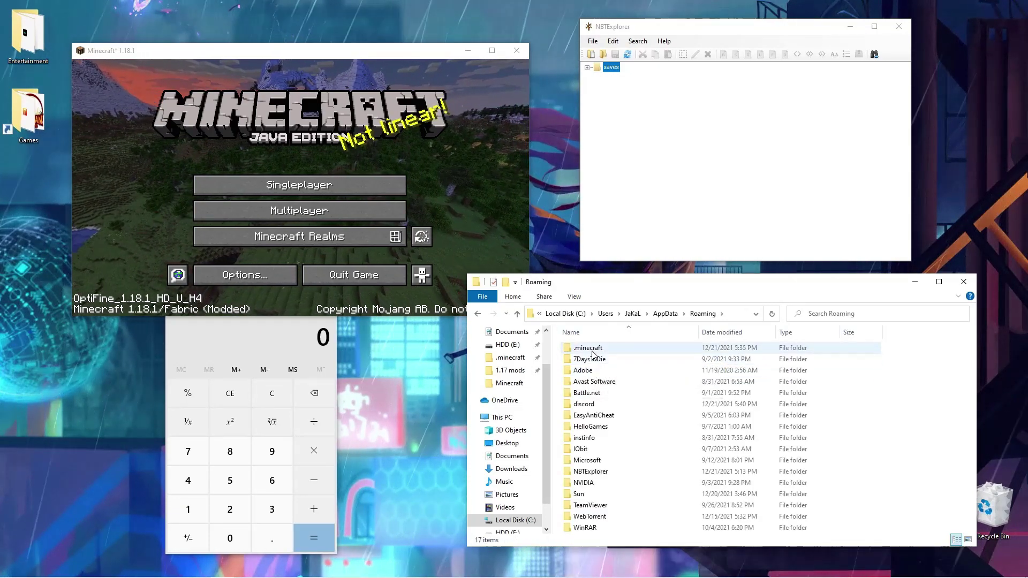
double_click(602, 348)
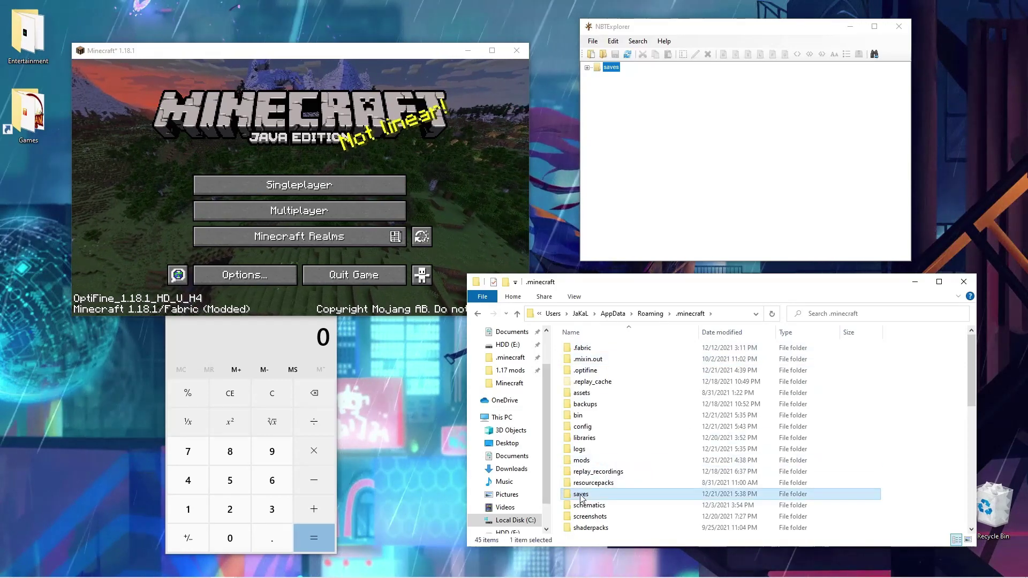
double_click(580, 494)
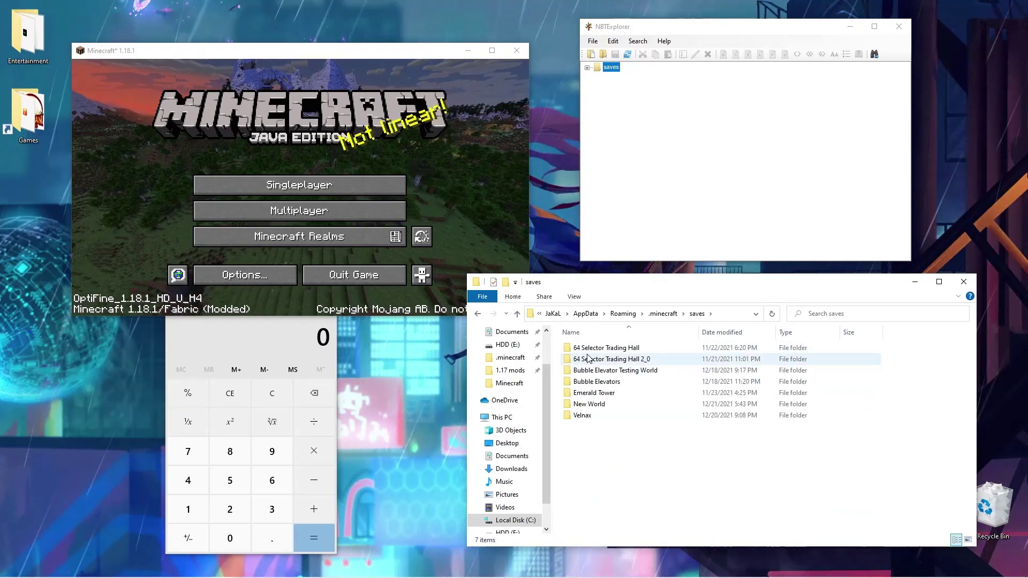
click(478, 313)
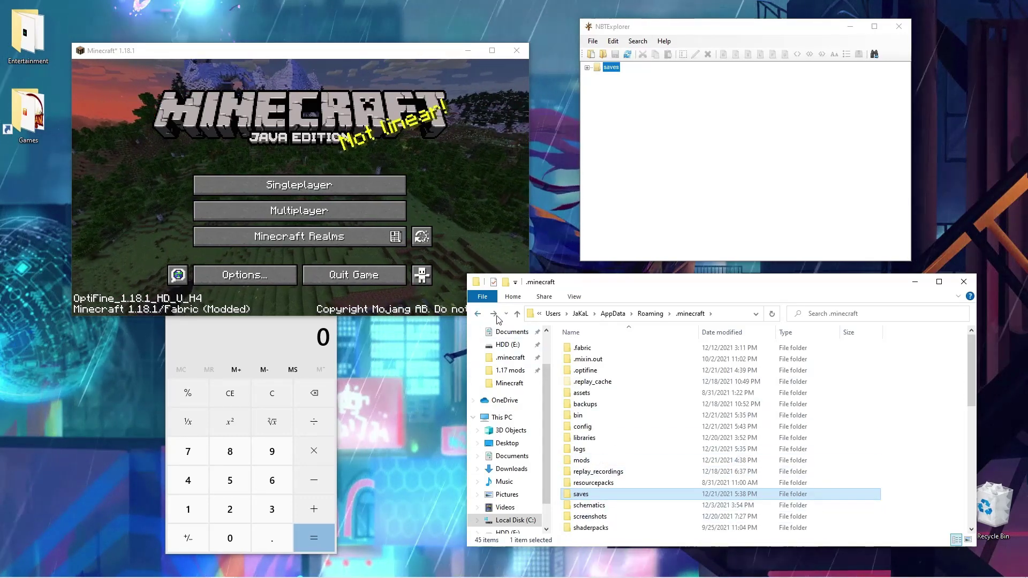
click(964, 281)
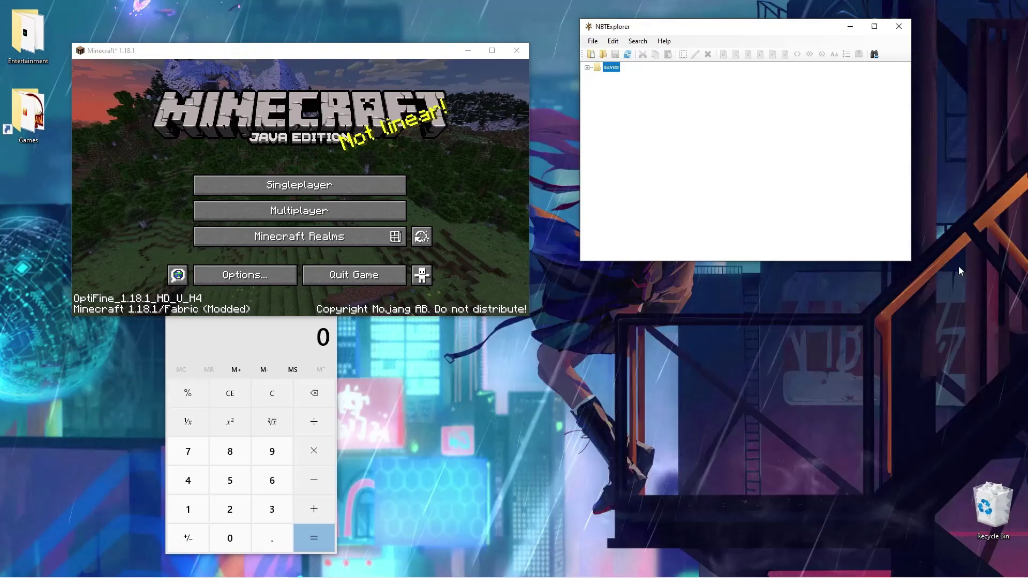
In NBTExplorer, expand the saves folder, the New World folder and its region folder.
click(586, 68)
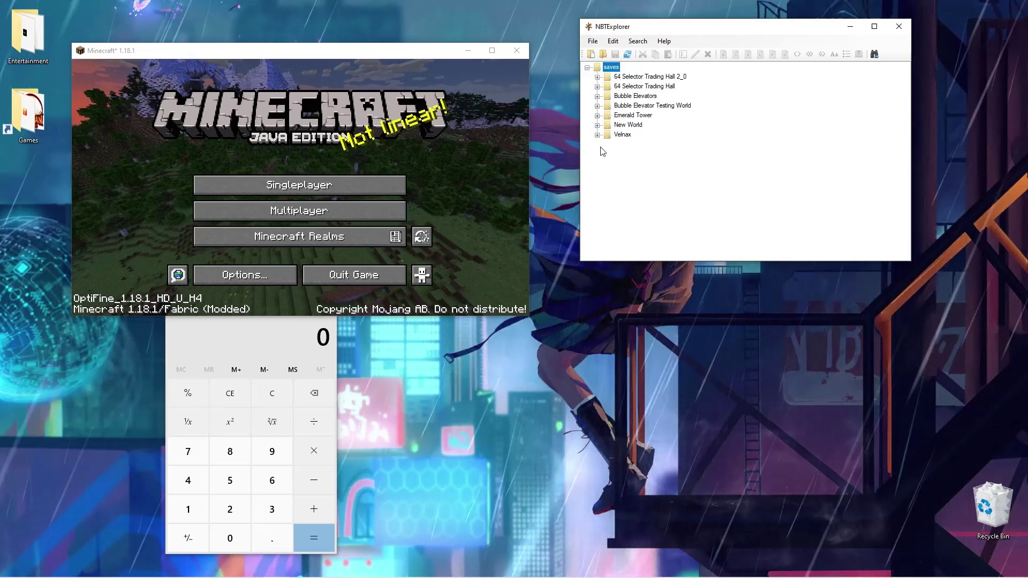
click(597, 125)
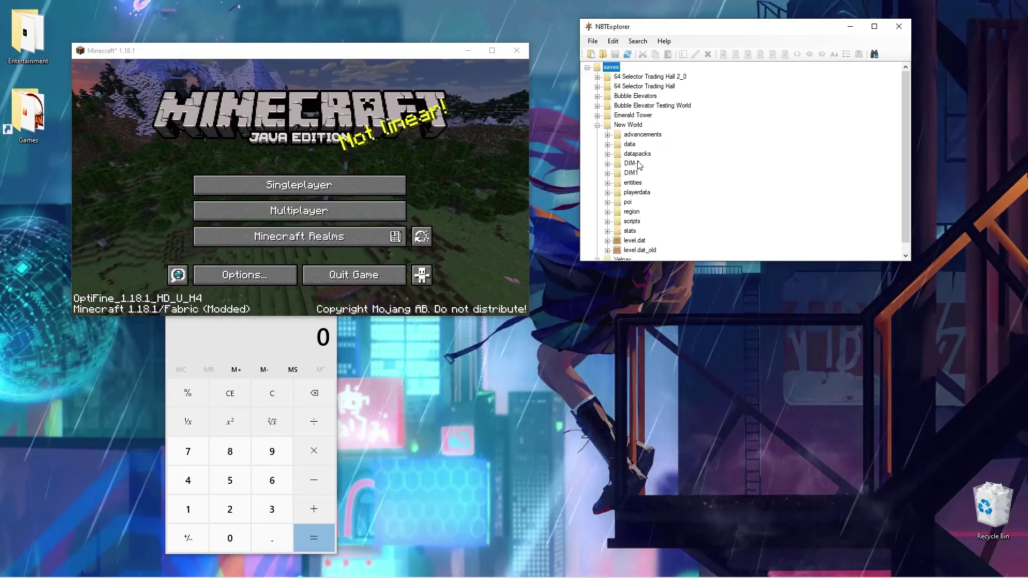
click(608, 212)
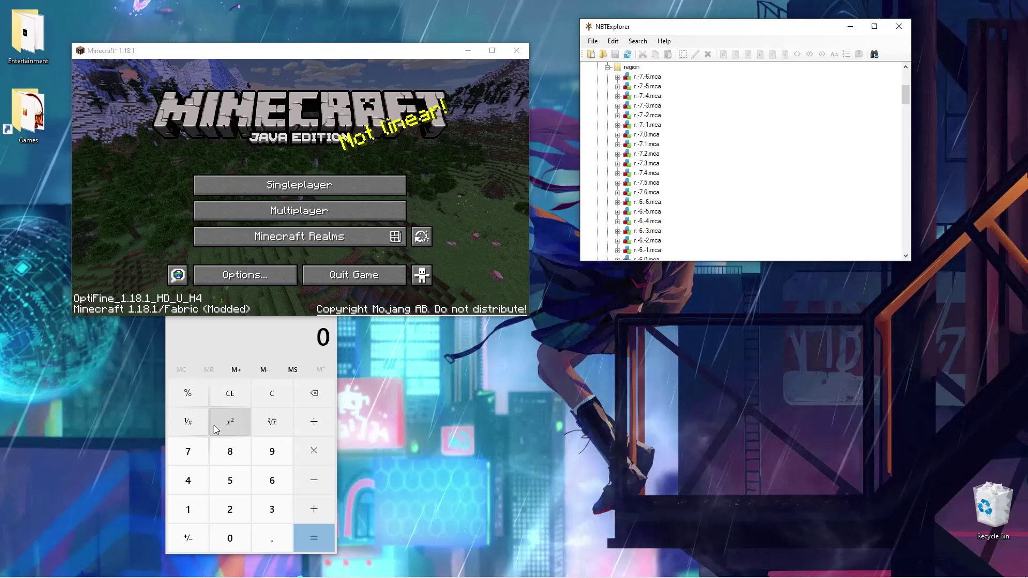
In Calculator, divide the chunk X coordinate 177 by 32.
click(194, 506)
click(192, 458)
click(193, 458)
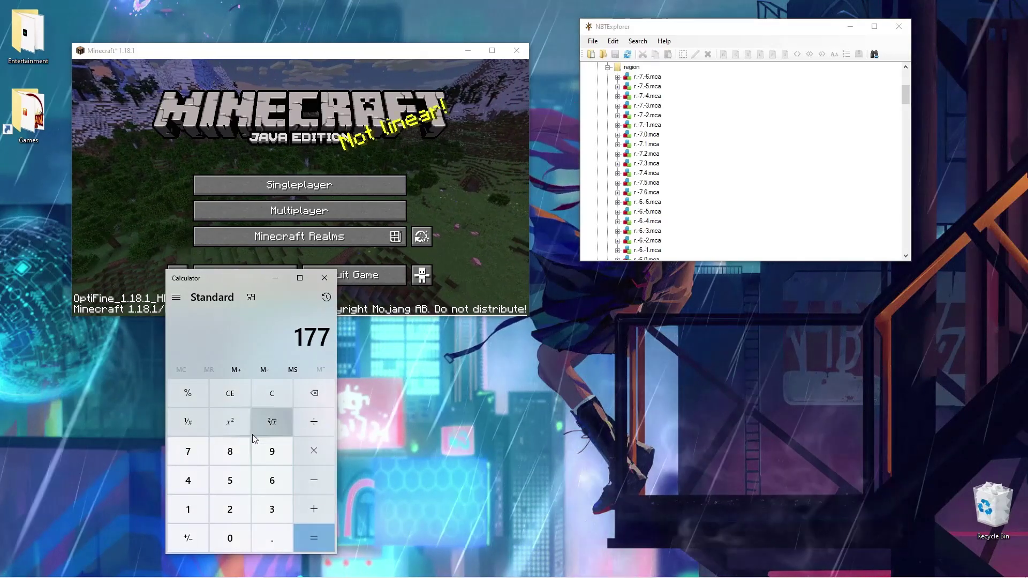
click(314, 426)
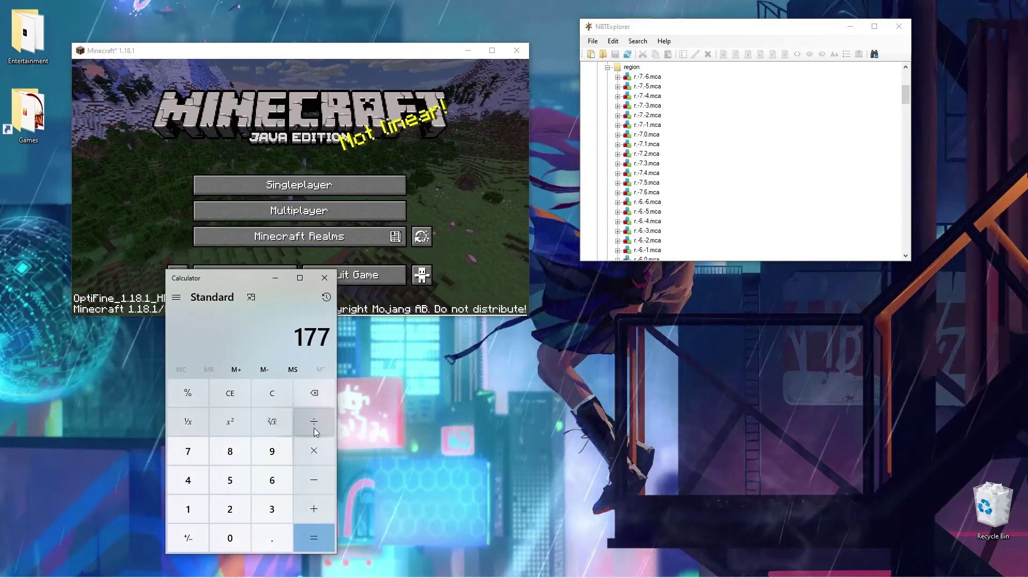
click(274, 512)
click(228, 511)
click(301, 537)
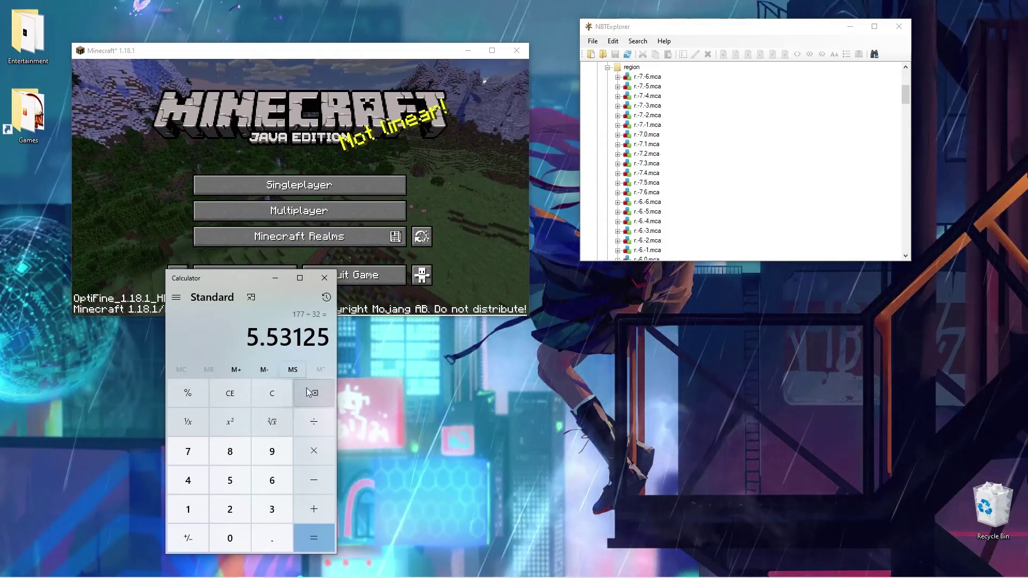
Clear the Calculator and divide the chunk Z coordinate 169 by 32.
click(275, 393)
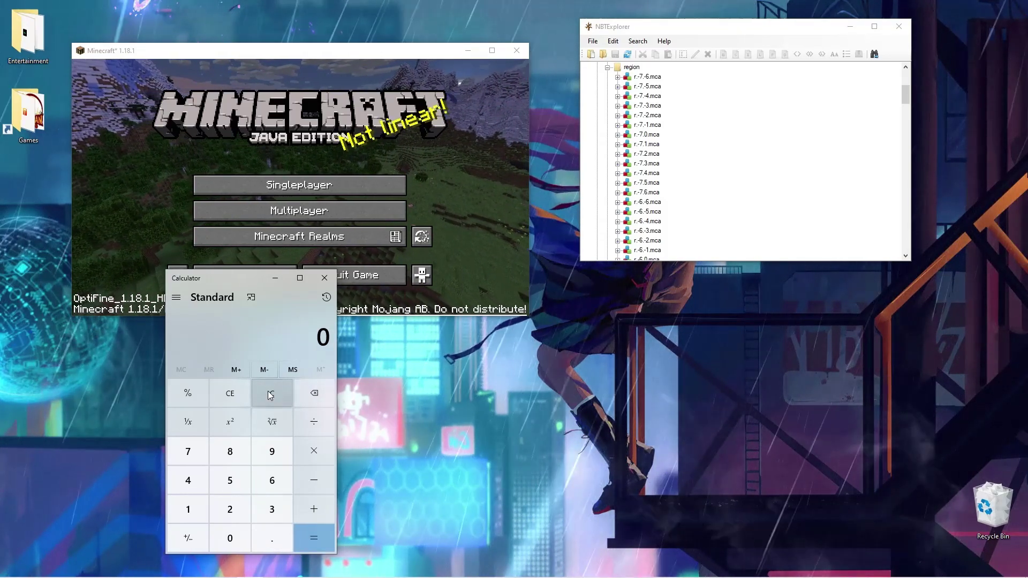
click(188, 515)
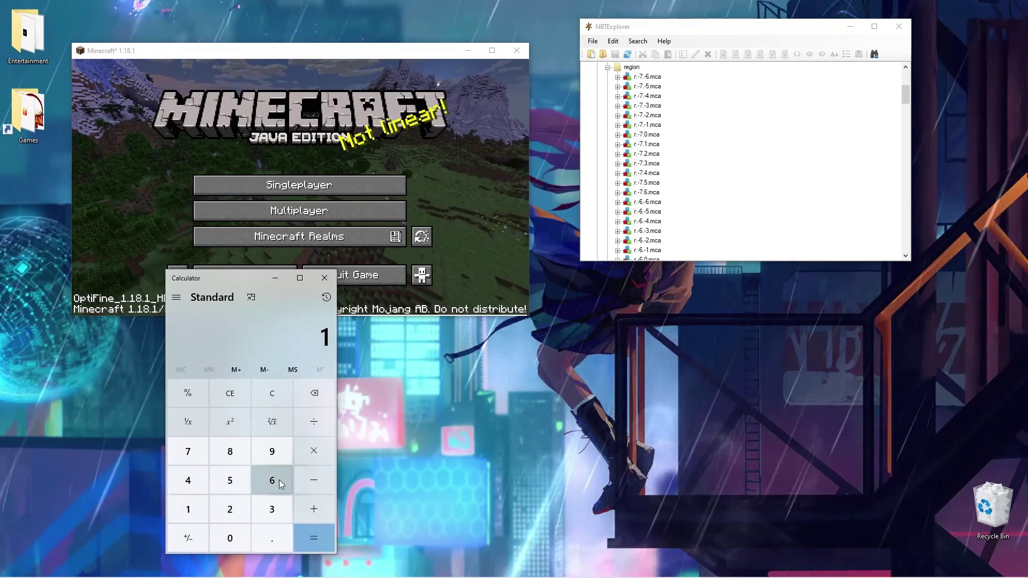
click(275, 479)
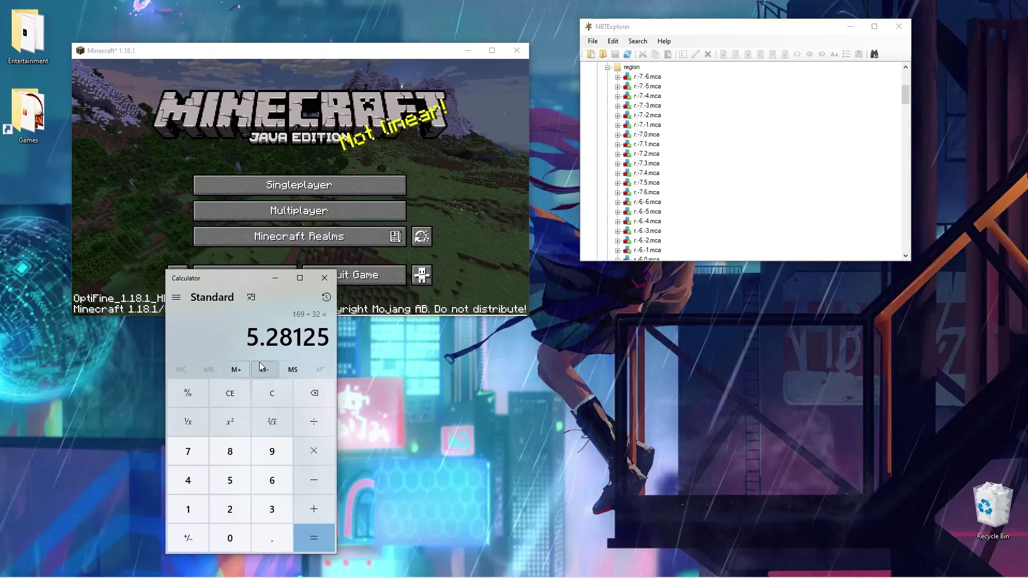
In NBTExplorer, expand the region file r.5.5.mca to list its chunks.
click(699, 176)
scroll(690, 184, down, 4)
scroll(687, 190, down, 4)
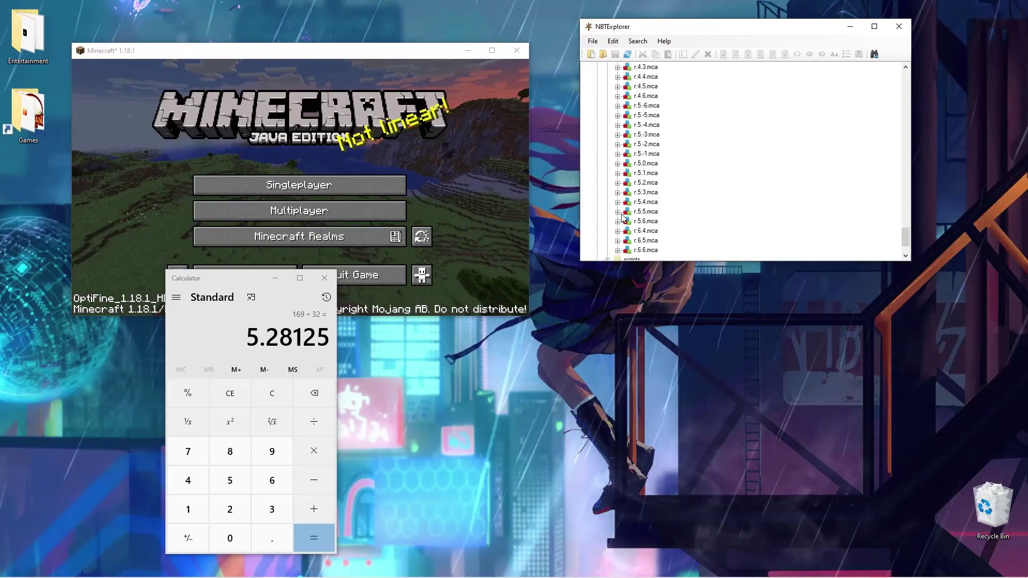
click(617, 211)
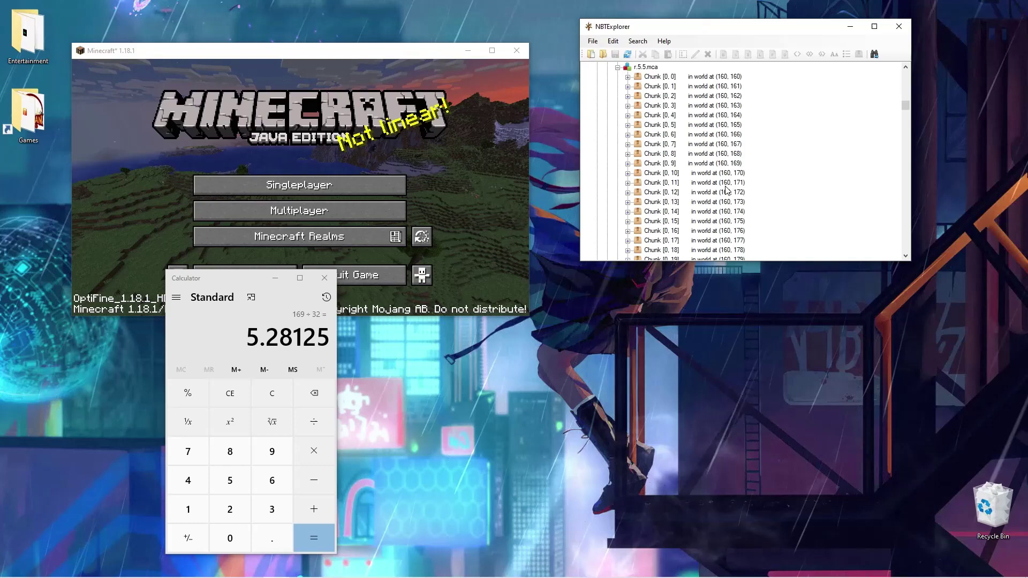
Find and select Chunk [17, 9], located in world at (177, 169), within r.5.5.mca.
scroll(726, 190, down, 20)
scroll(726, 189, down, 20)
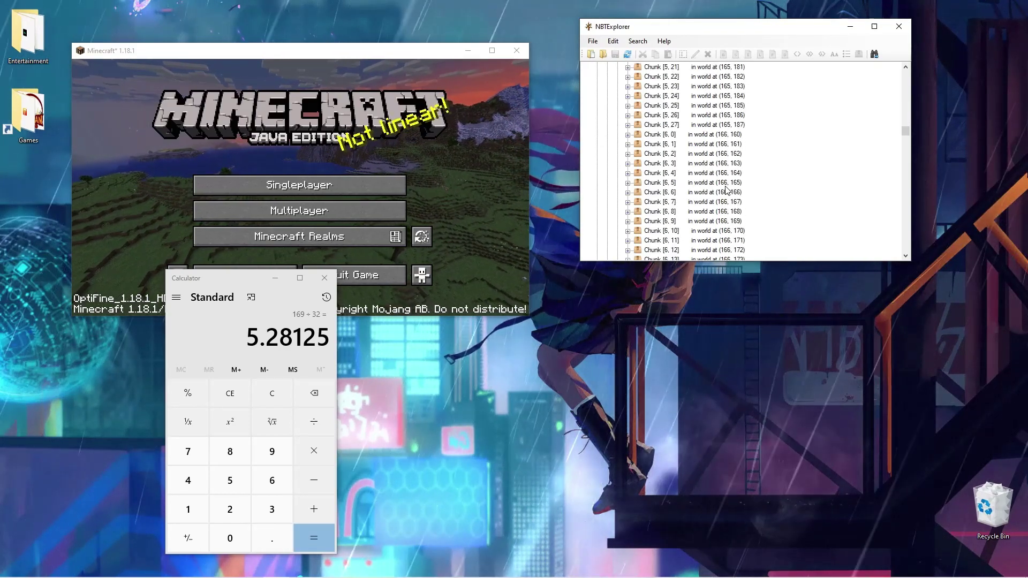
scroll(726, 189, down, 20)
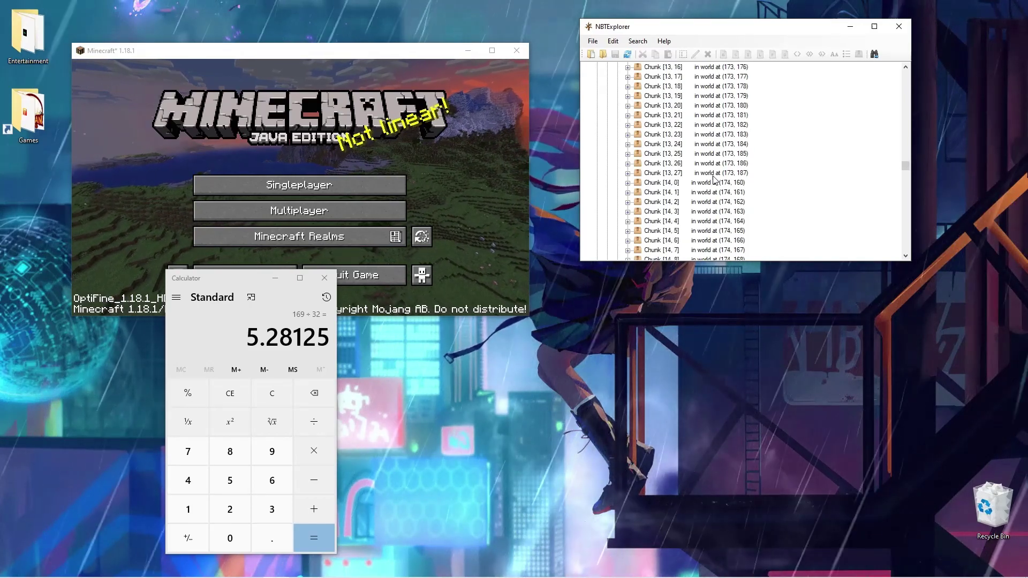
scroll(714, 180, down, 19)
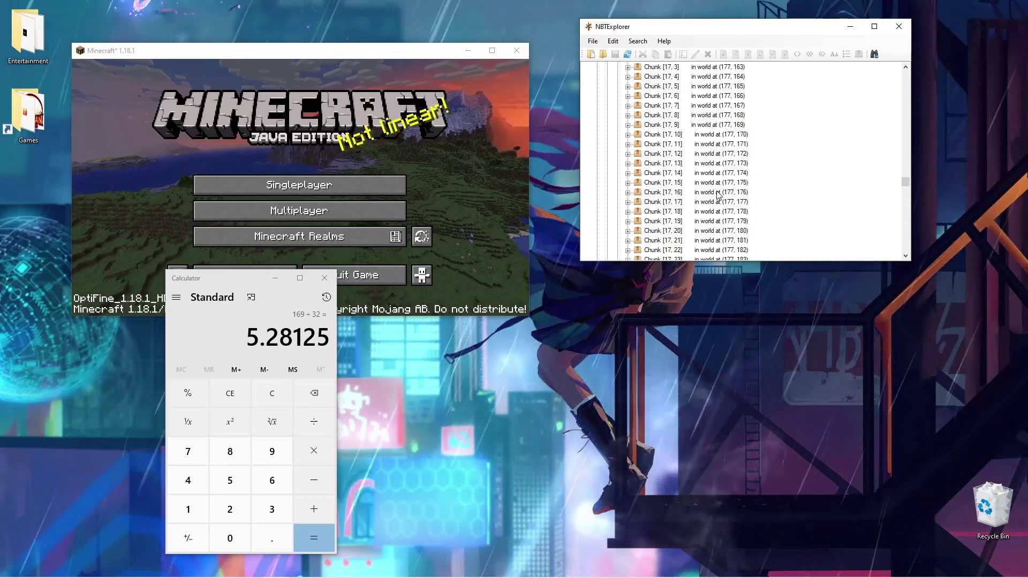
scroll(729, 218, down, 3)
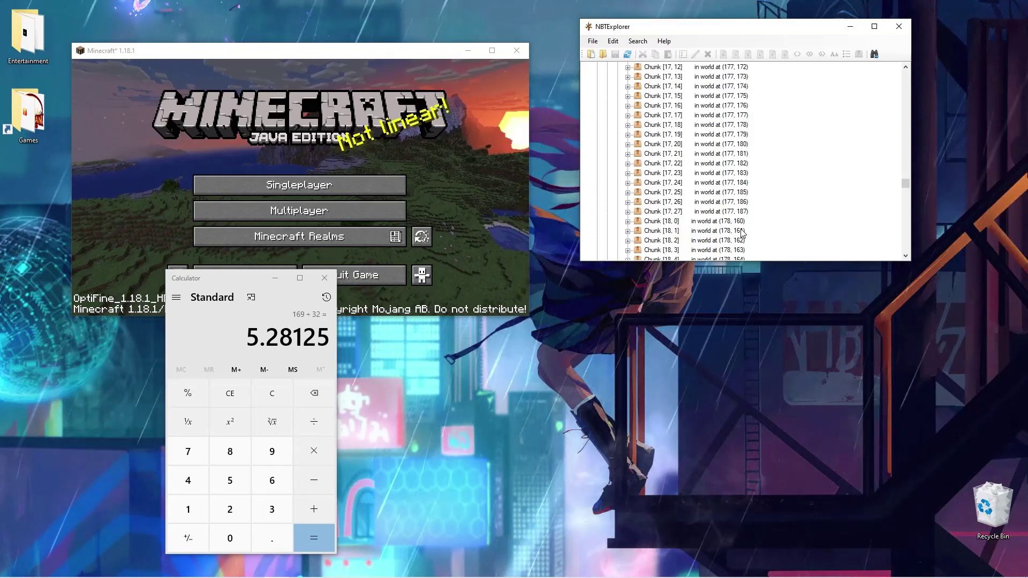
scroll(742, 241, down, 2)
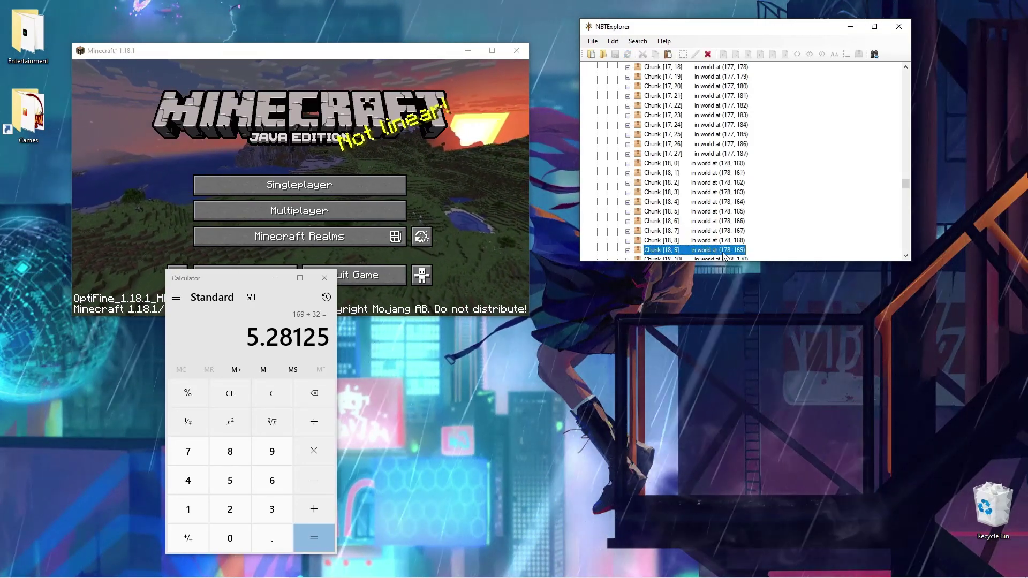
scroll(725, 242, down, 1)
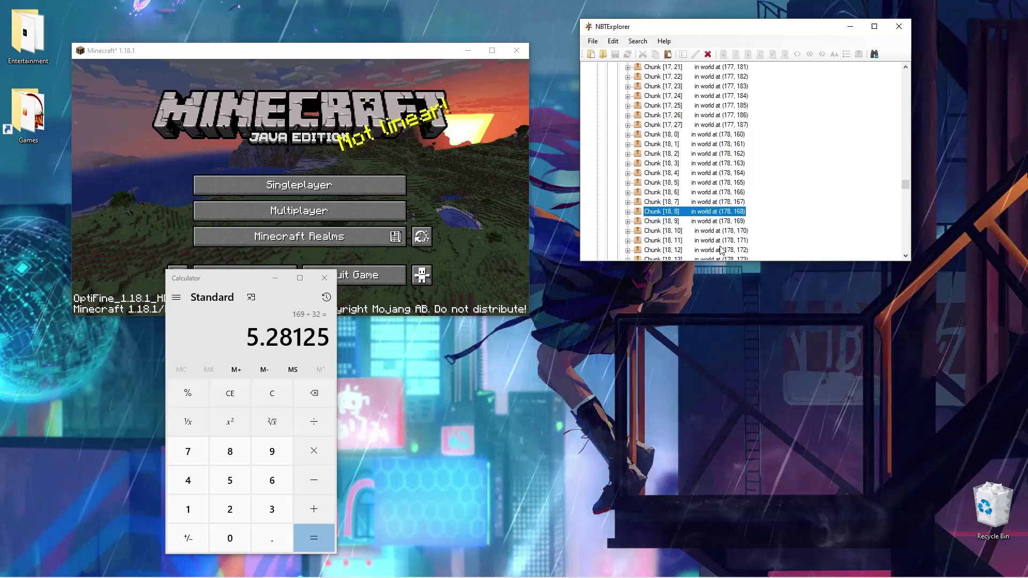
click(724, 126)
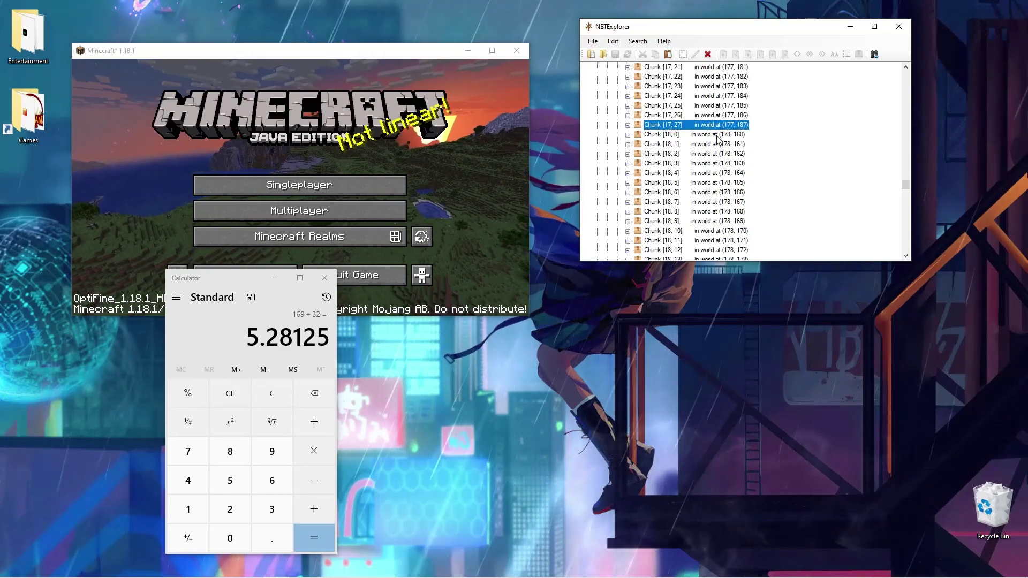
scroll(716, 141, up, 7)
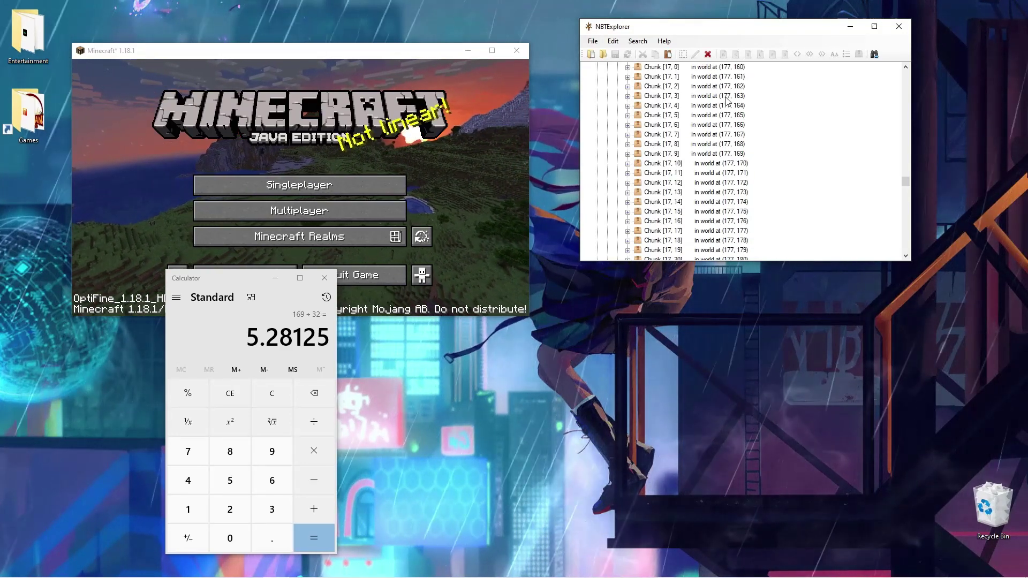
click(719, 153)
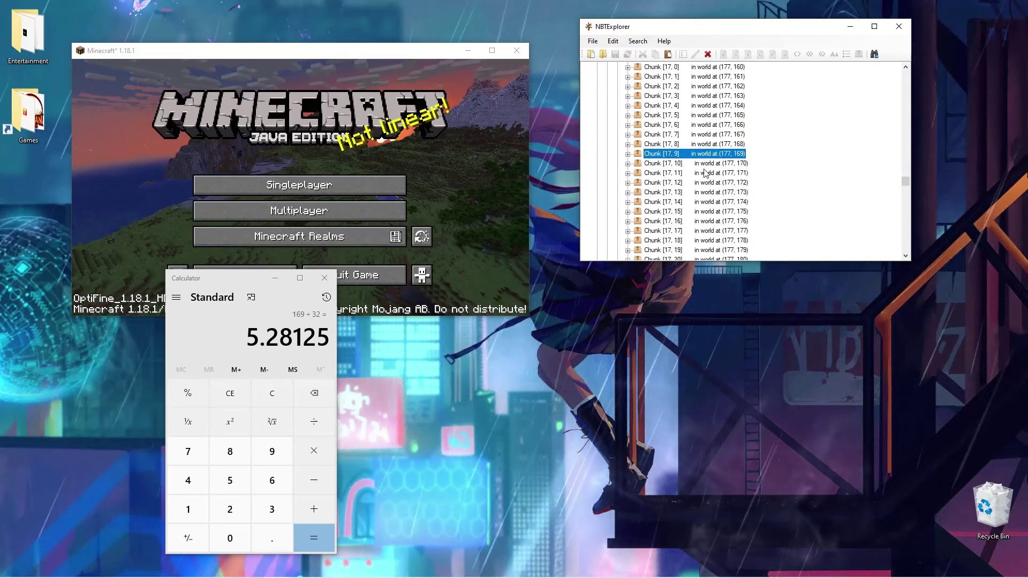
Expand Chunk [17, 9] through structures and starts to the contents of its swamp_hut entry.
click(627, 153)
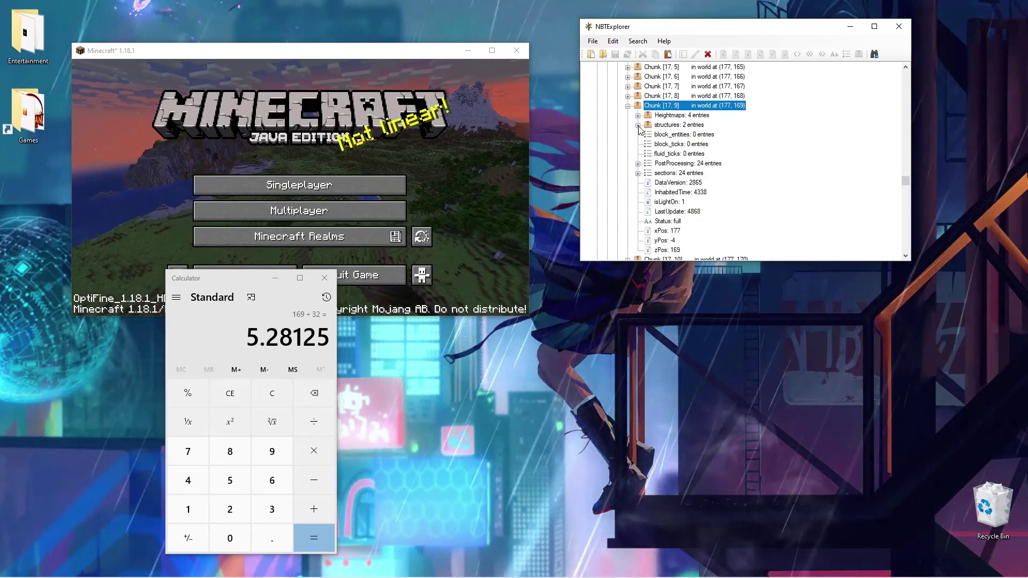
click(638, 125)
click(649, 144)
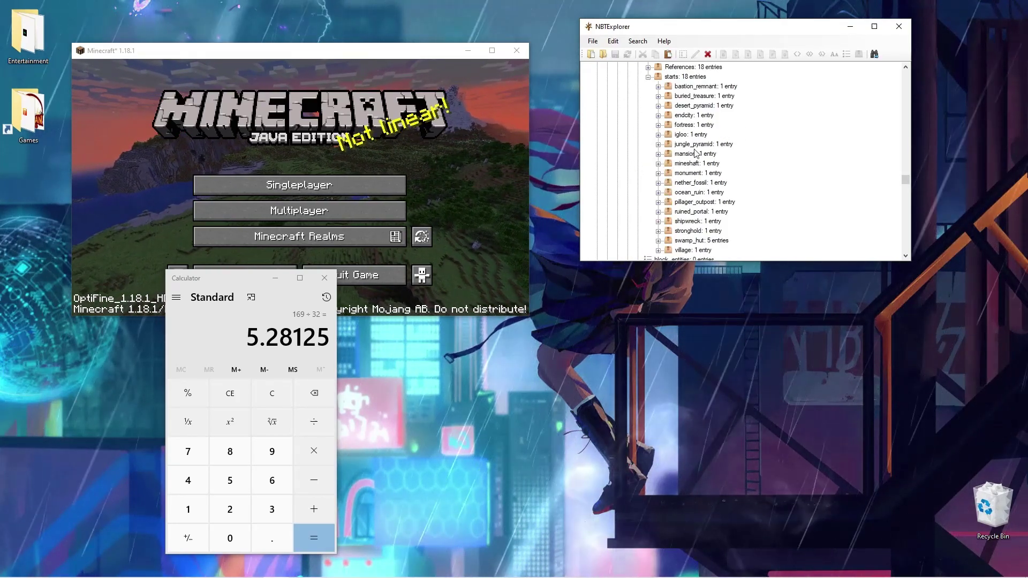
click(713, 242)
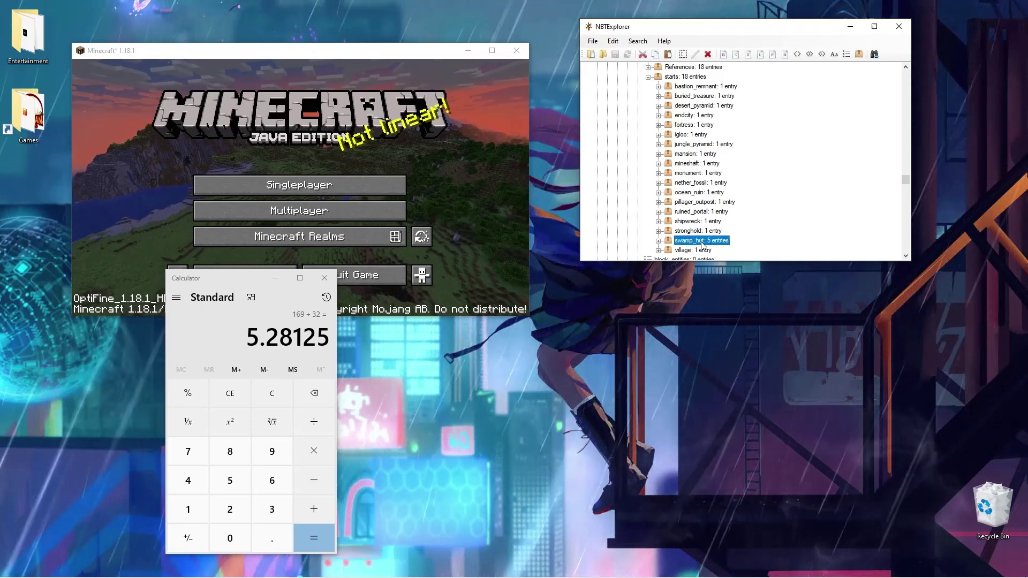
click(658, 240)
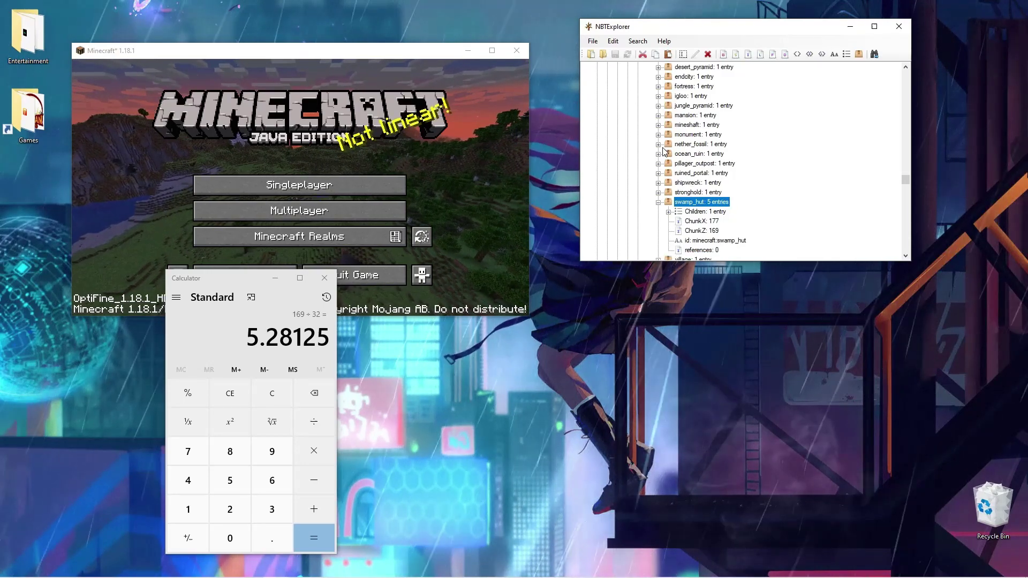
Copy the swamp_hut entry of Chunk [17, 9], then collapse both the entry and the chunk.
click(658, 202)
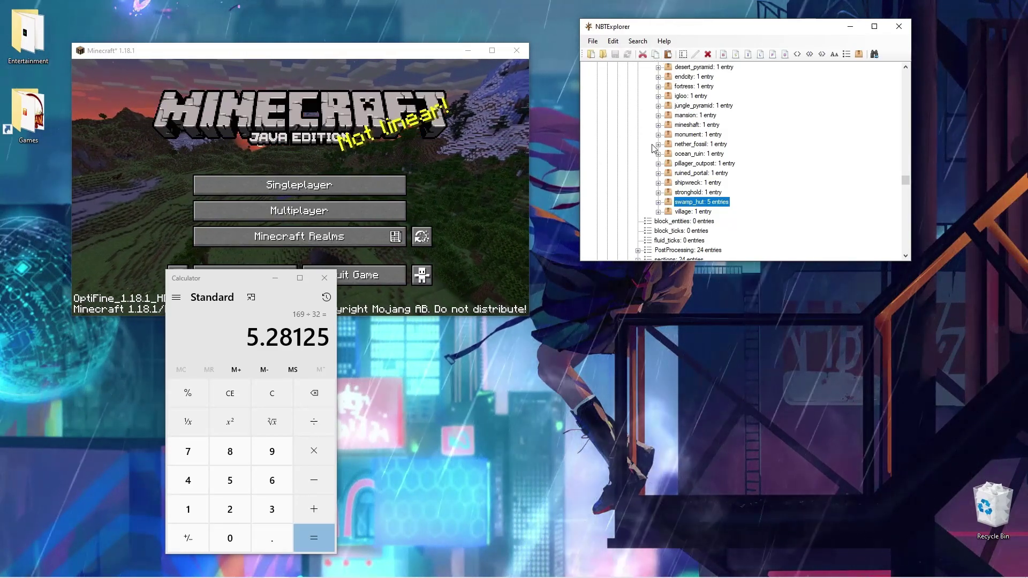
scroll(640, 154, up, 5)
scroll(628, 178, up, 1)
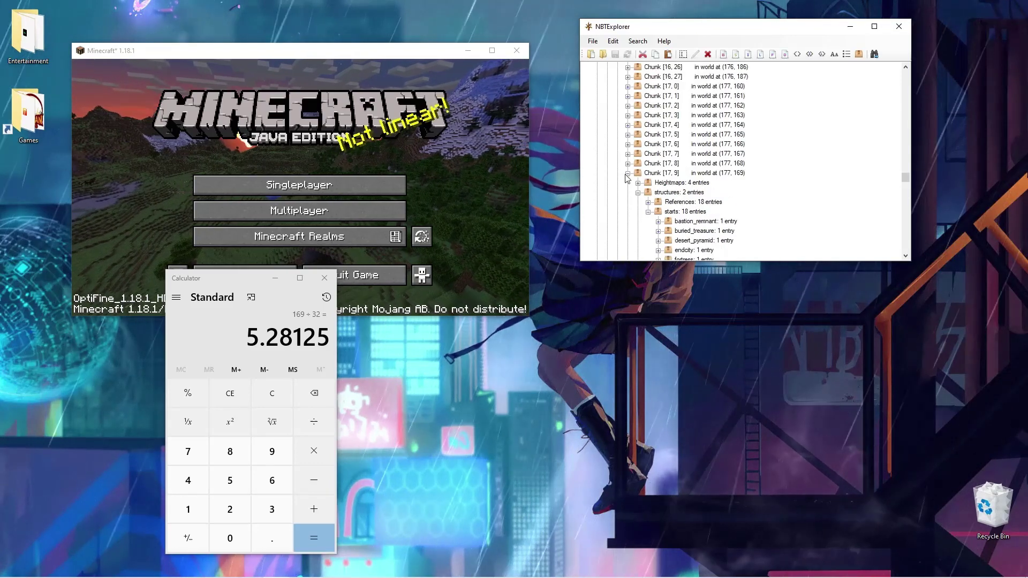
click(628, 174)
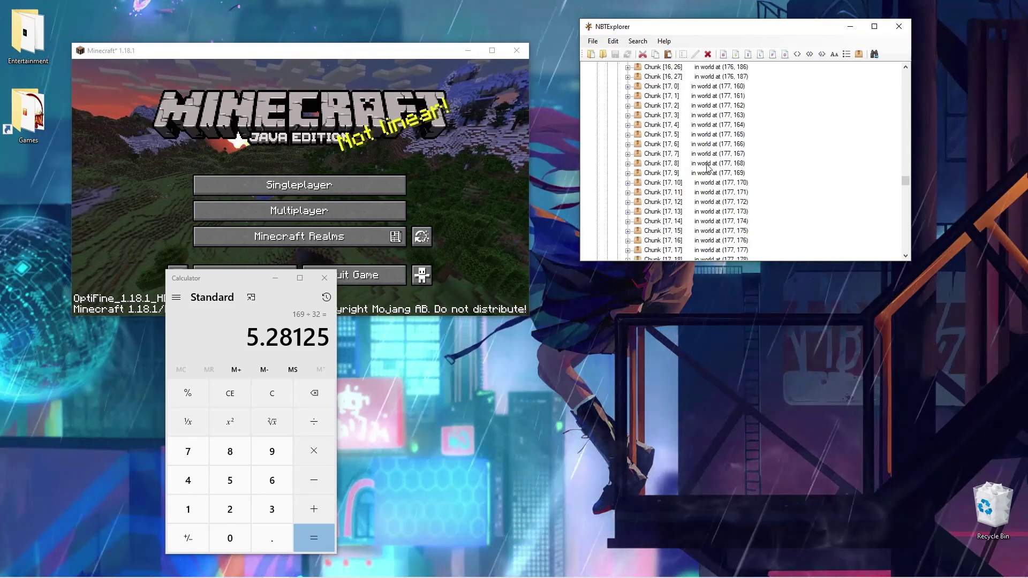
In Chunk [17, 8], delete the swamp_hut entry under structures and starts, and paste the copied swamp_hut entry into starts.
click(628, 163)
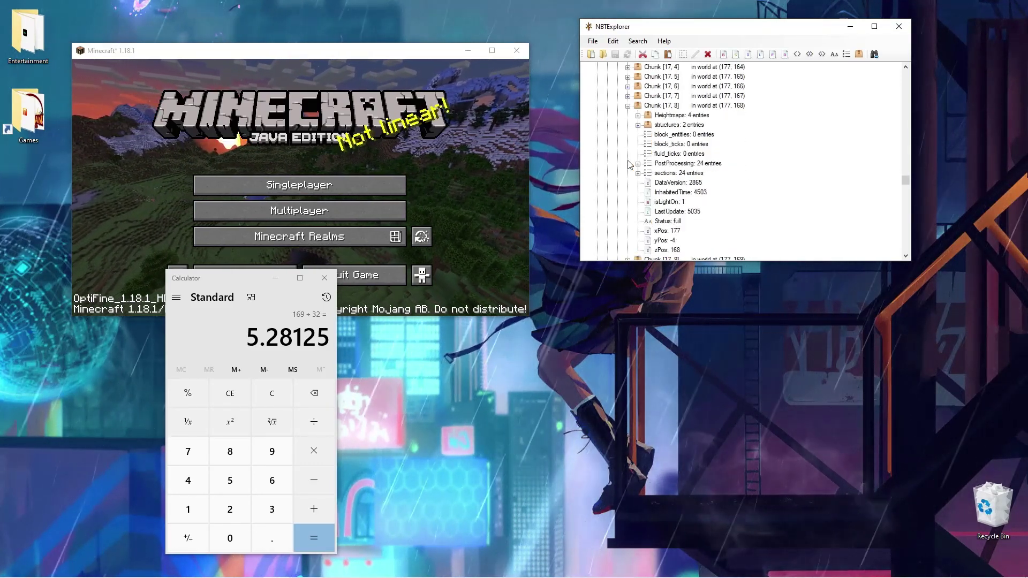
click(638, 126)
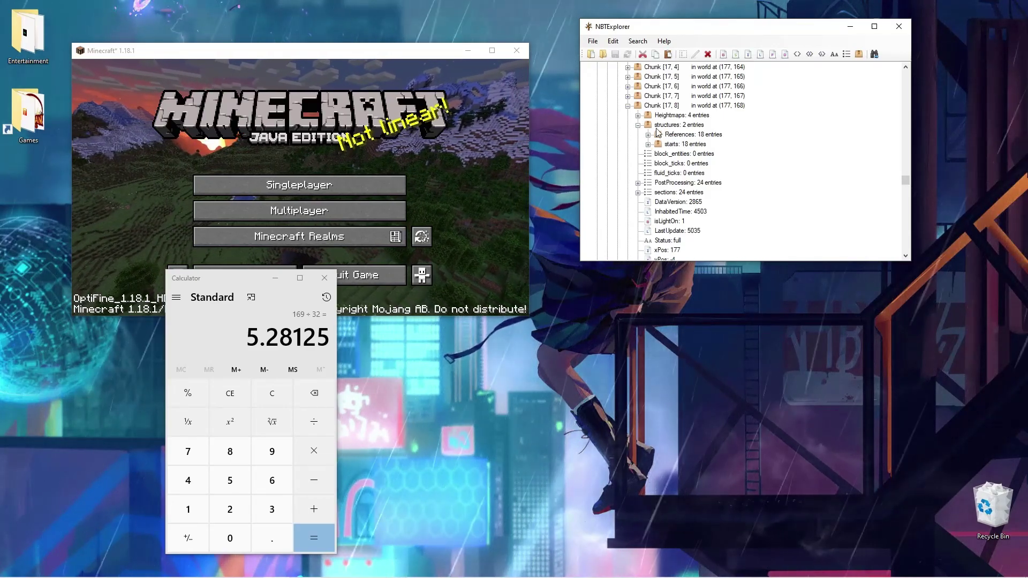
click(648, 145)
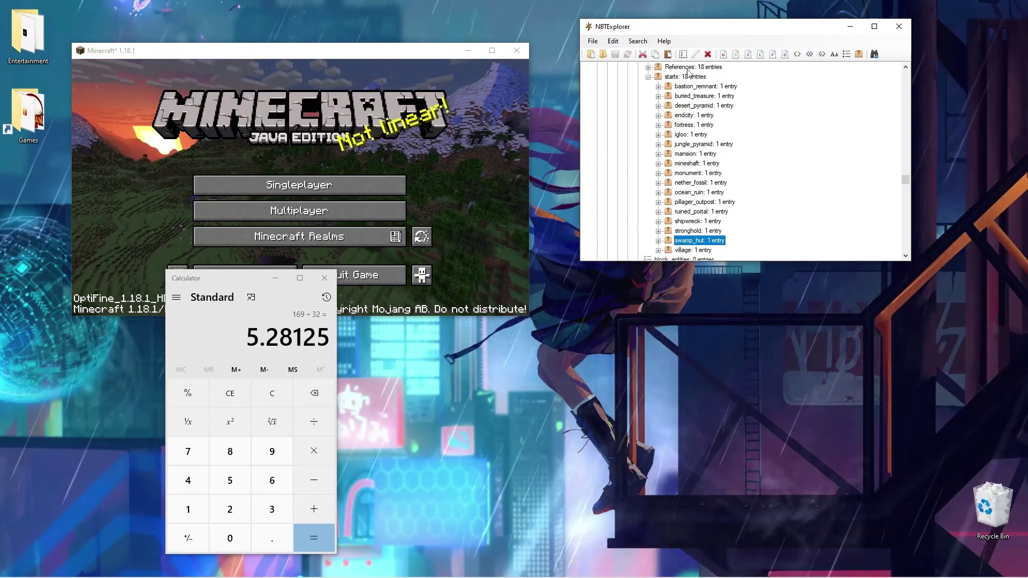
click(705, 55)
scroll(673, 193, up, 1)
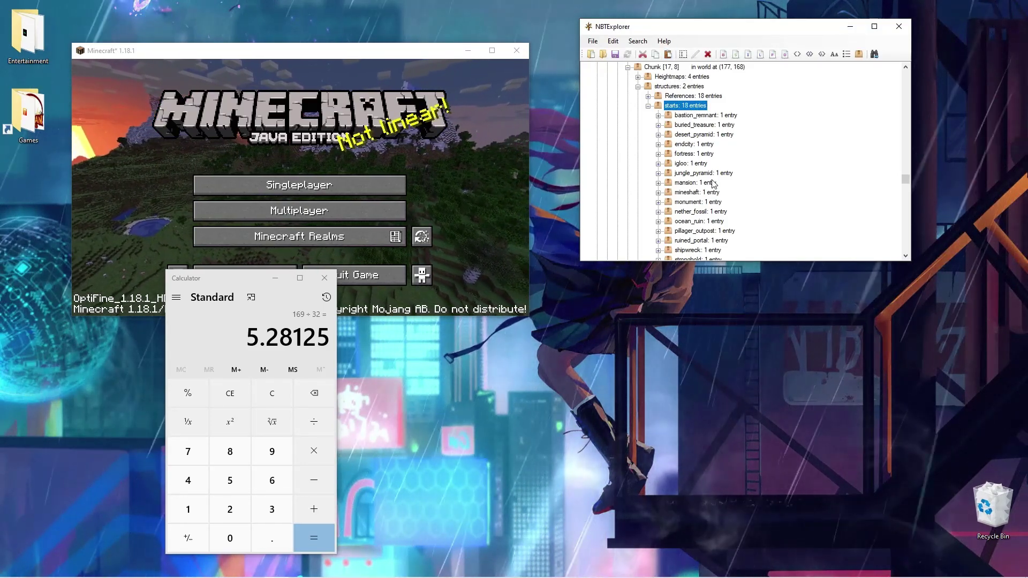
scroll(712, 160, down, 1)
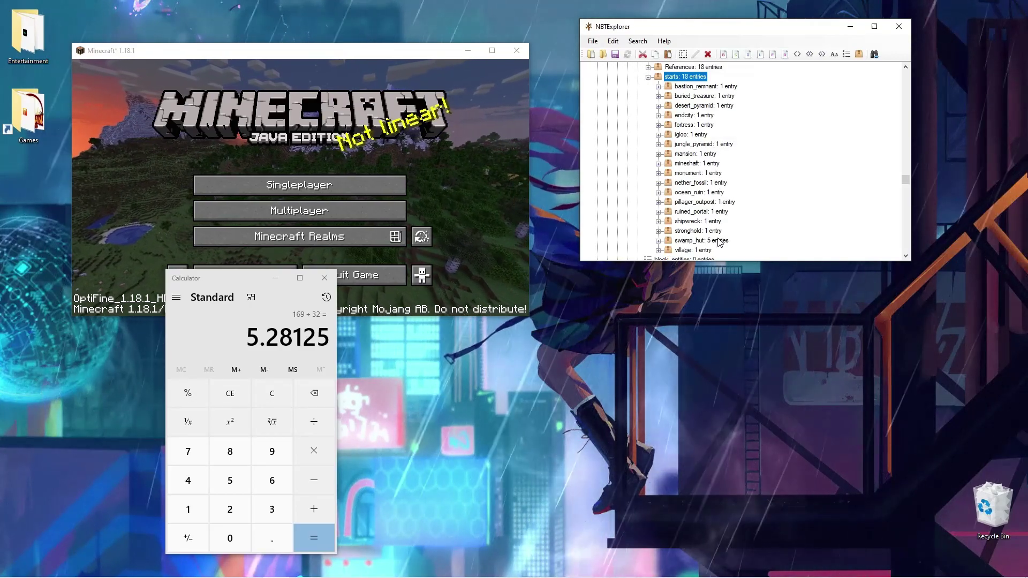
Set ChunkZ to 168 in the pasted swamp_hut entry of Chunk [17, 8].
click(691, 241)
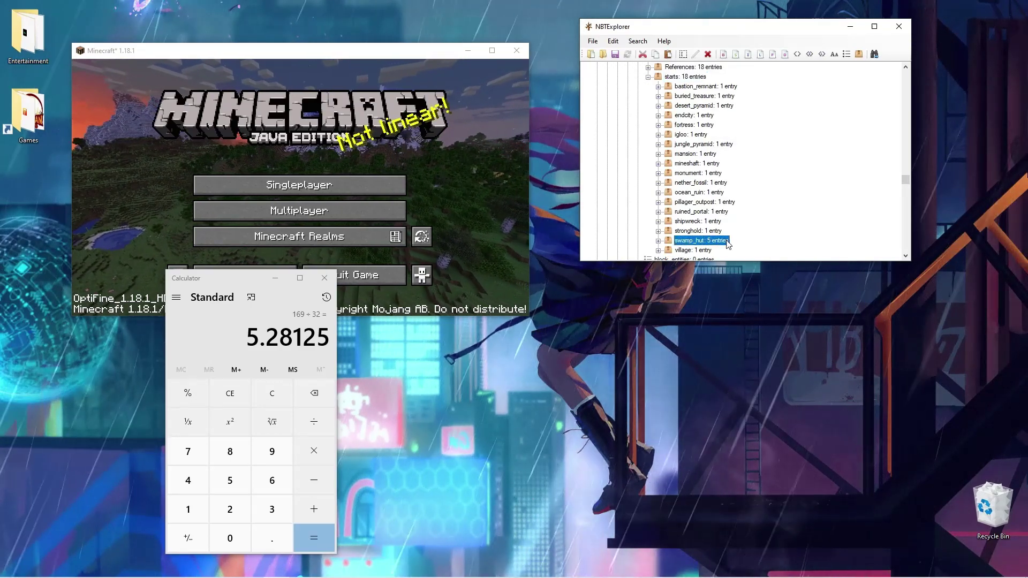
click(658, 240)
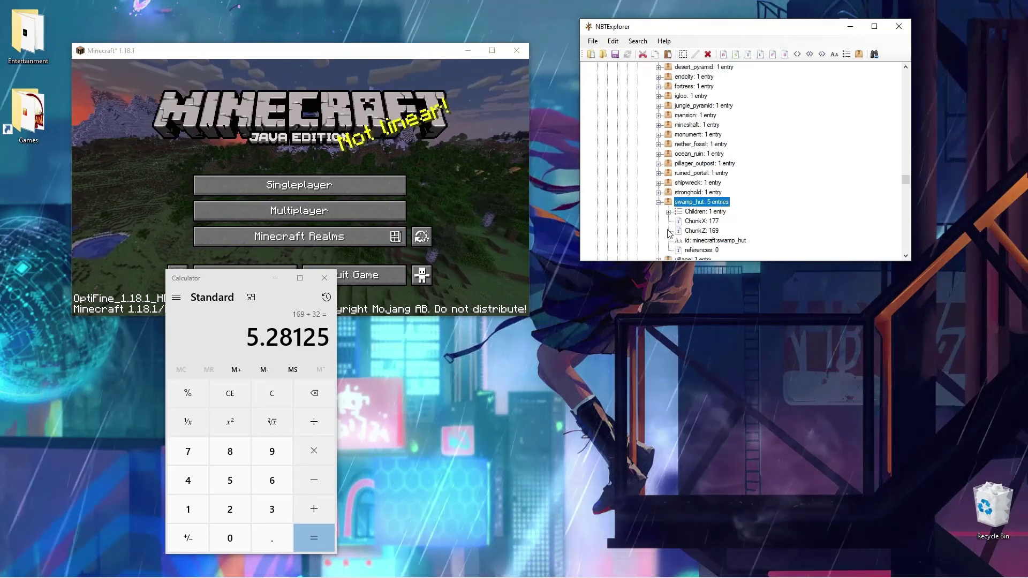
click(707, 232)
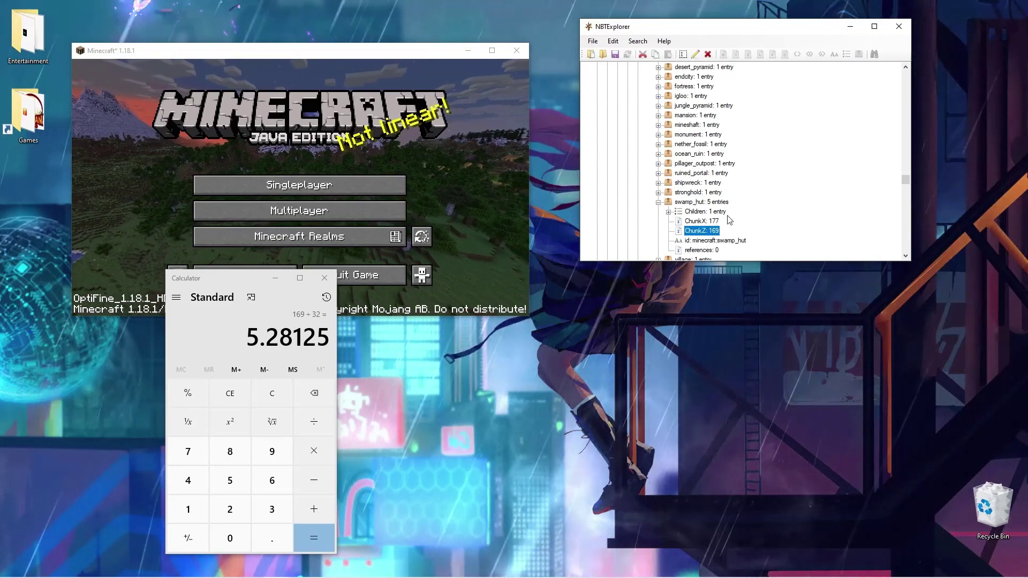
click(695, 54)
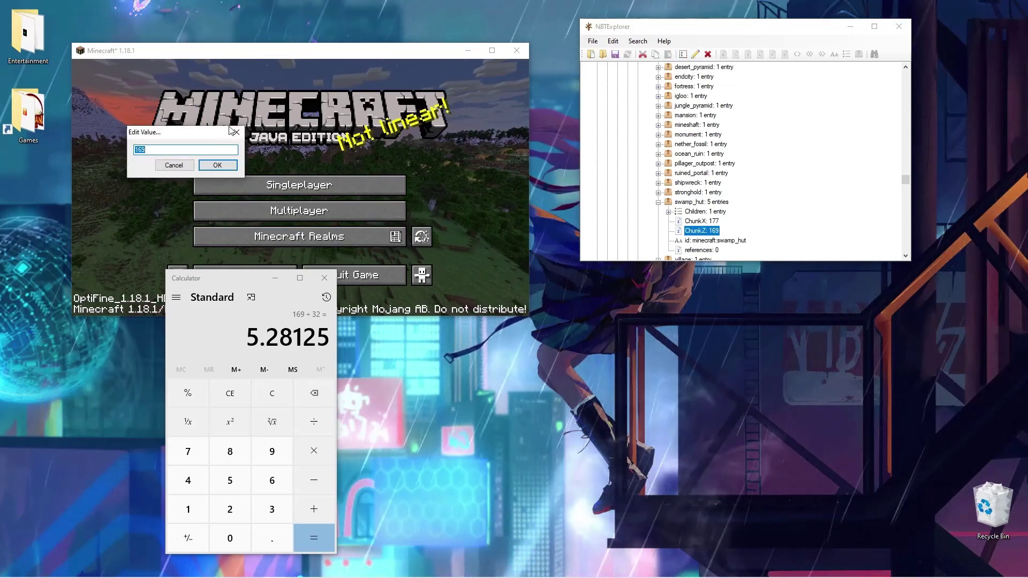
key(BackSpace)
text(8)
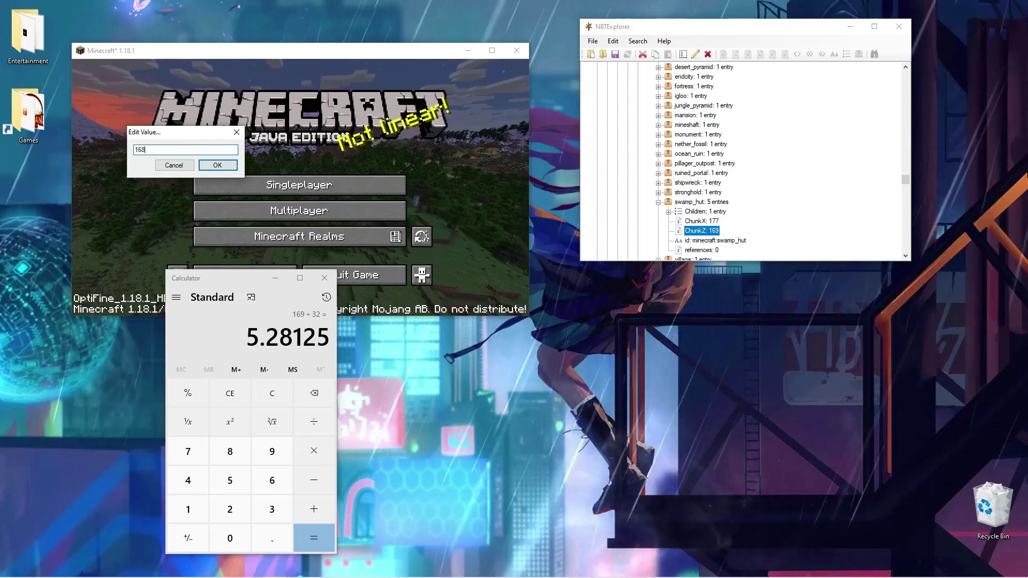
click(218, 166)
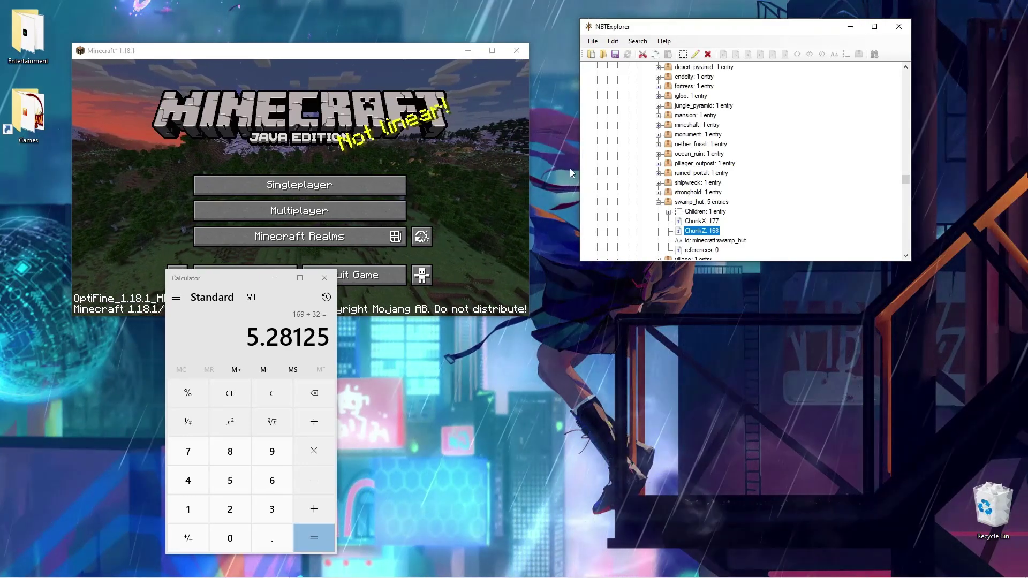
Under Children of Chunk [17, 8]'s pasted swamp_hut entry, set the third integer of the BB array to 2688.
click(668, 212)
click(678, 221)
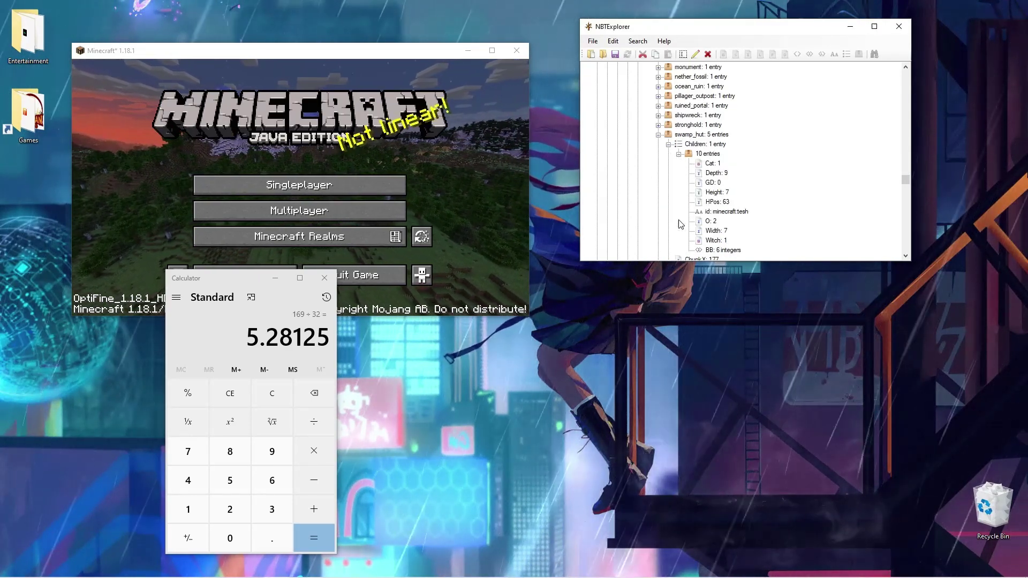
click(723, 250)
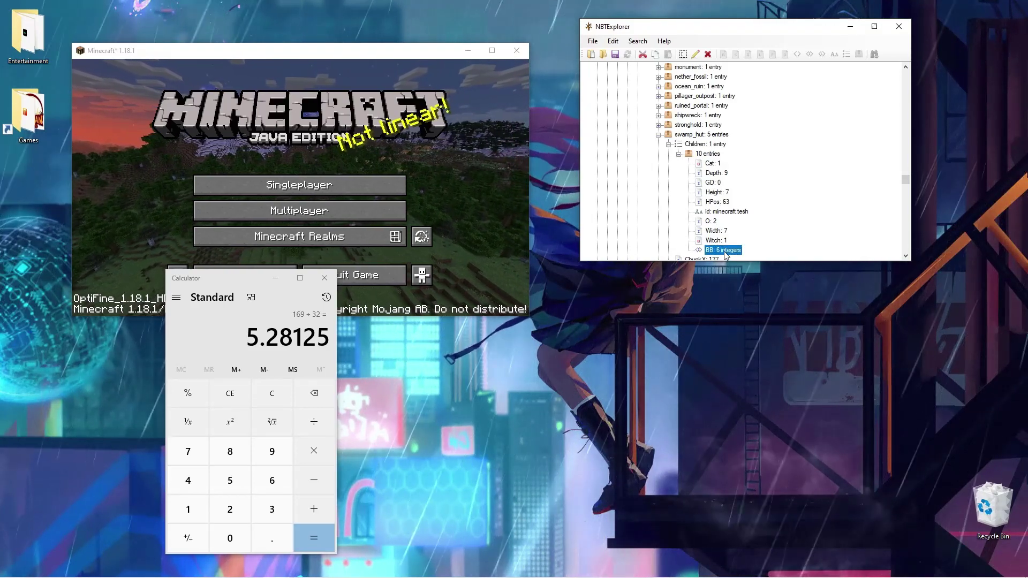
click(682, 55)
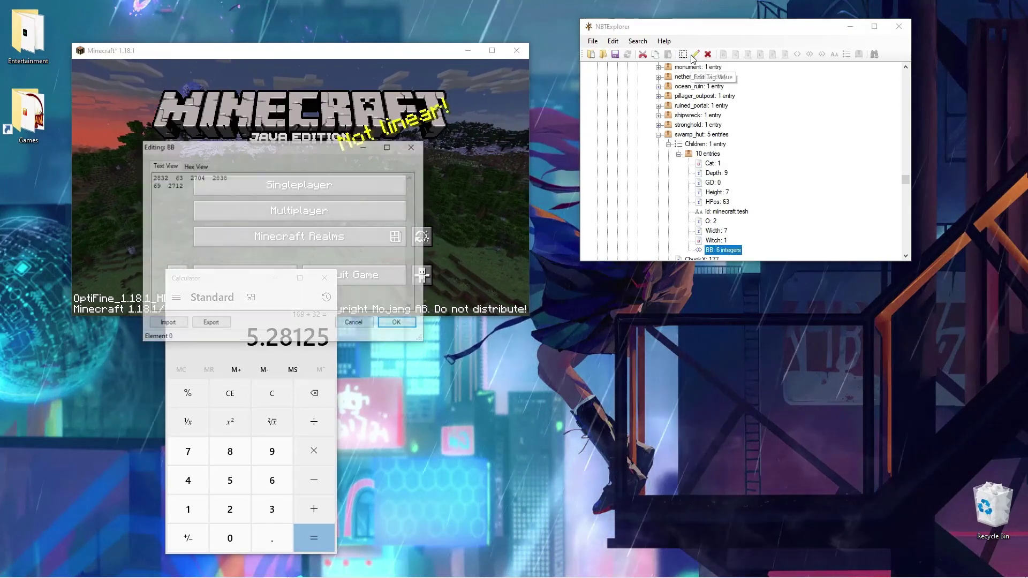
click(167, 178)
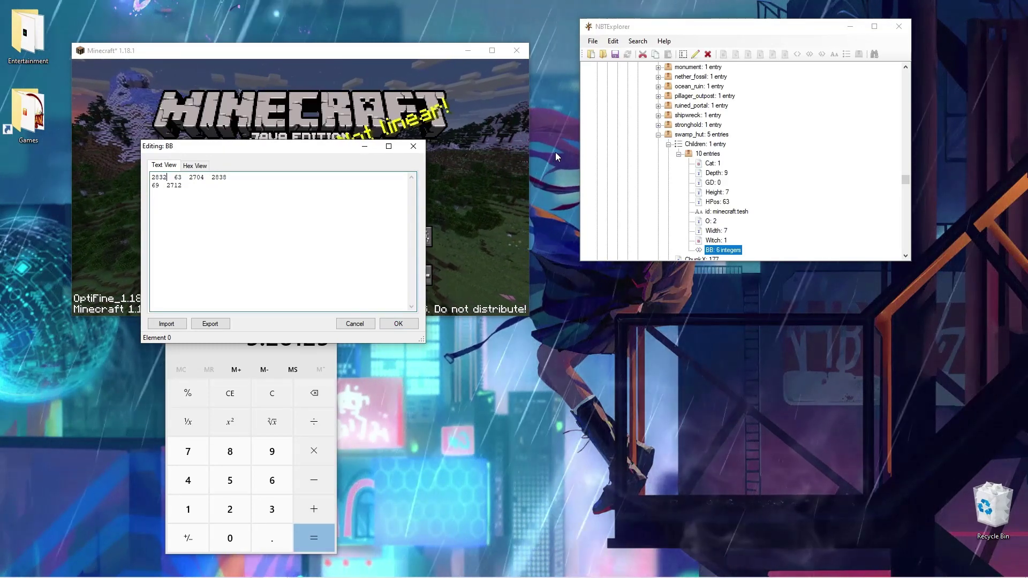
click(196, 177)
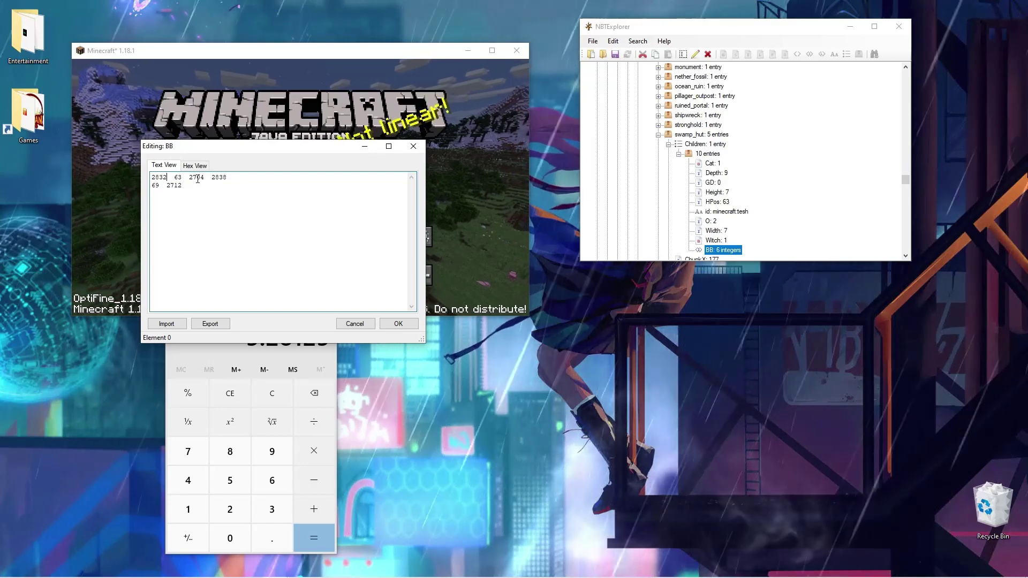
key(Right)
key(Right)
key(BackSpace)
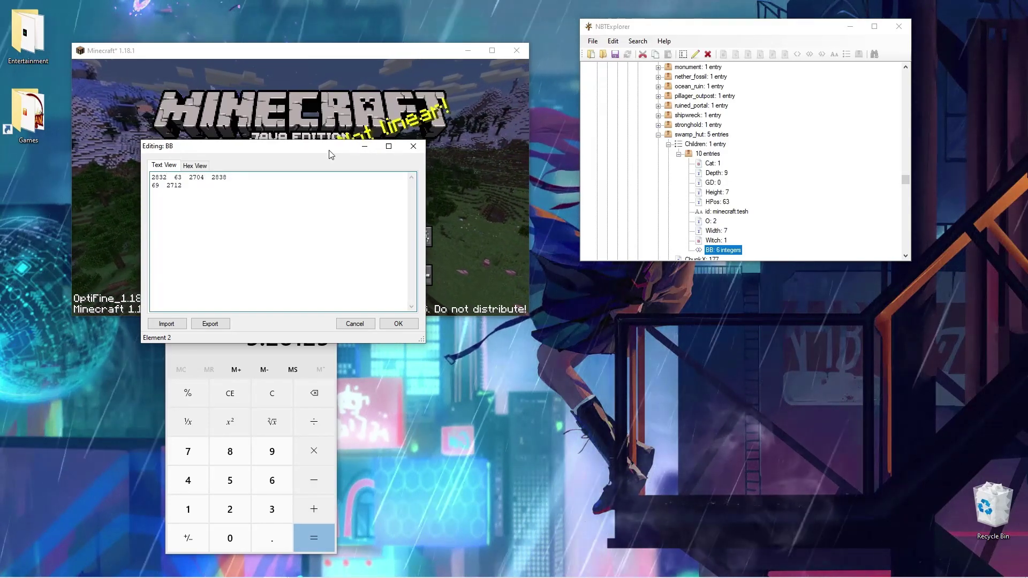
key(BackSpace)
key(BackSpace)
text(68)
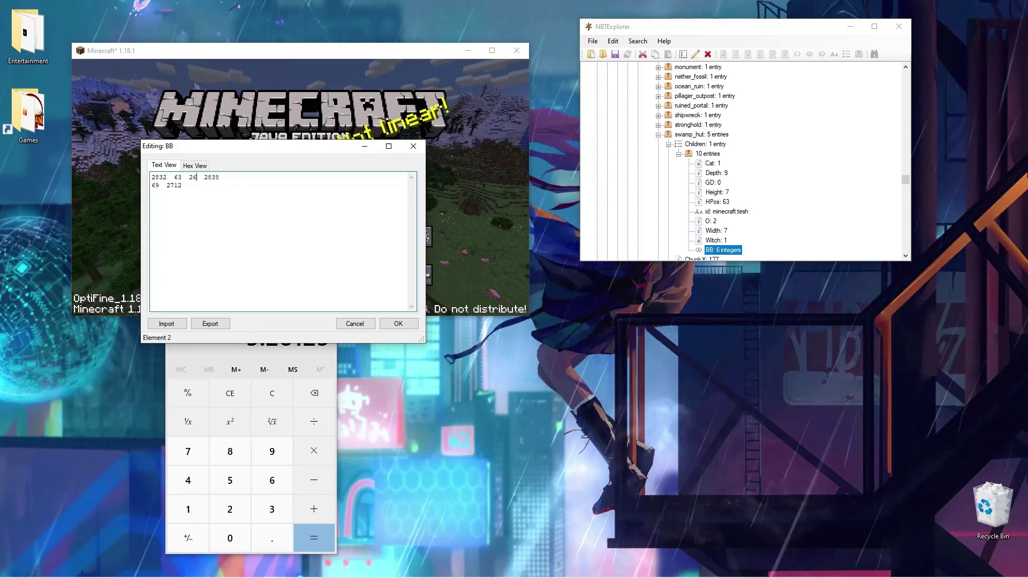
text(8)
Set the last integer of the BB array to 2696 and apply the edited bounding box values.
key(Right)
key(Right)
key(Right)
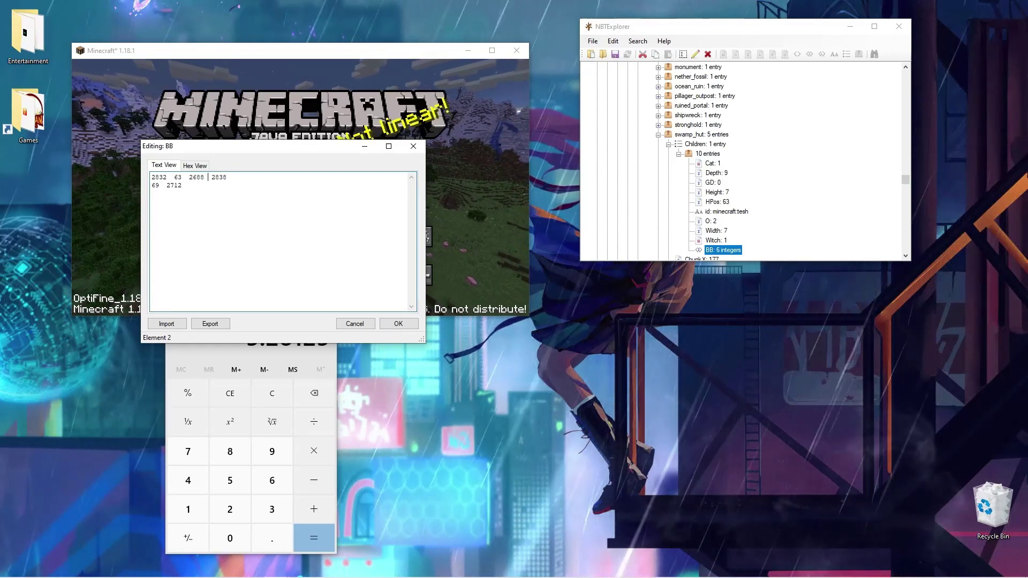
key(Down)
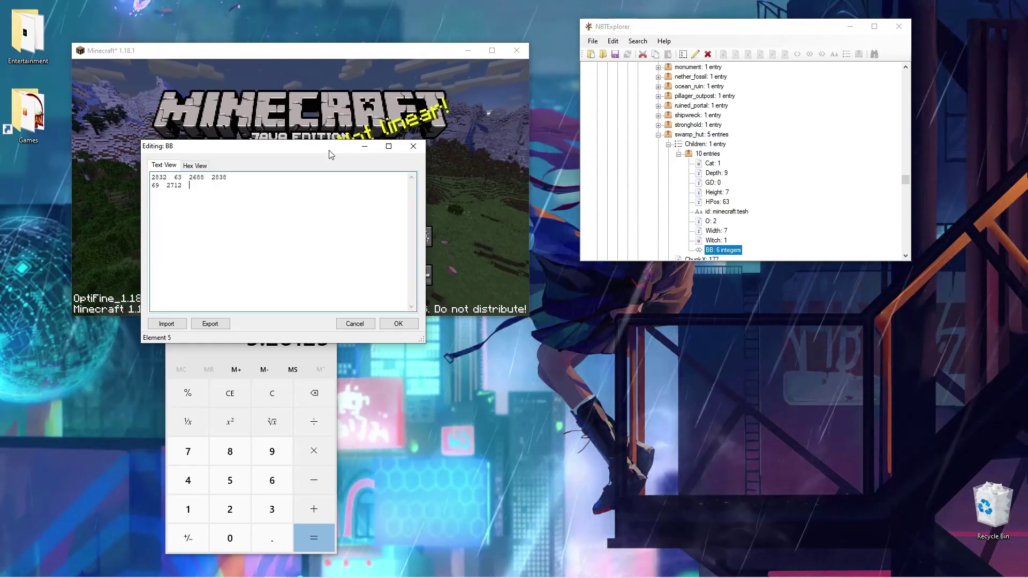
key(BackSpace)
key(BackSpace)
key(BackSpace)
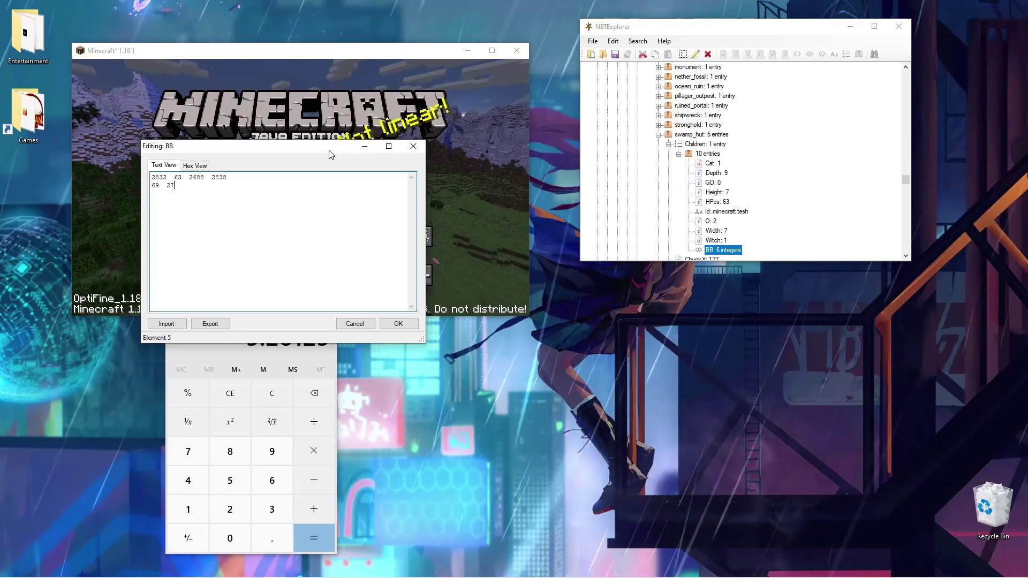
text(6)
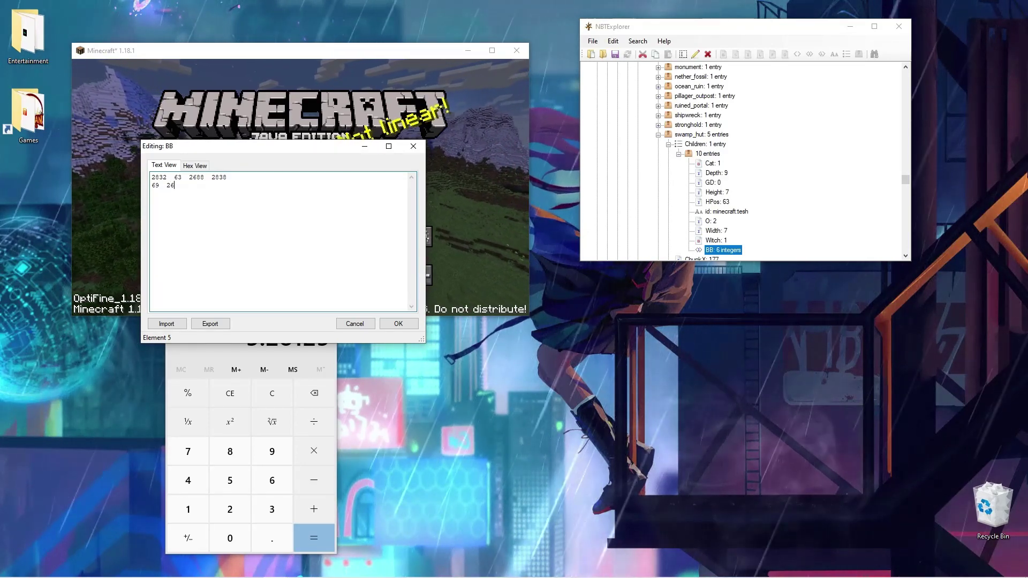
text(96)
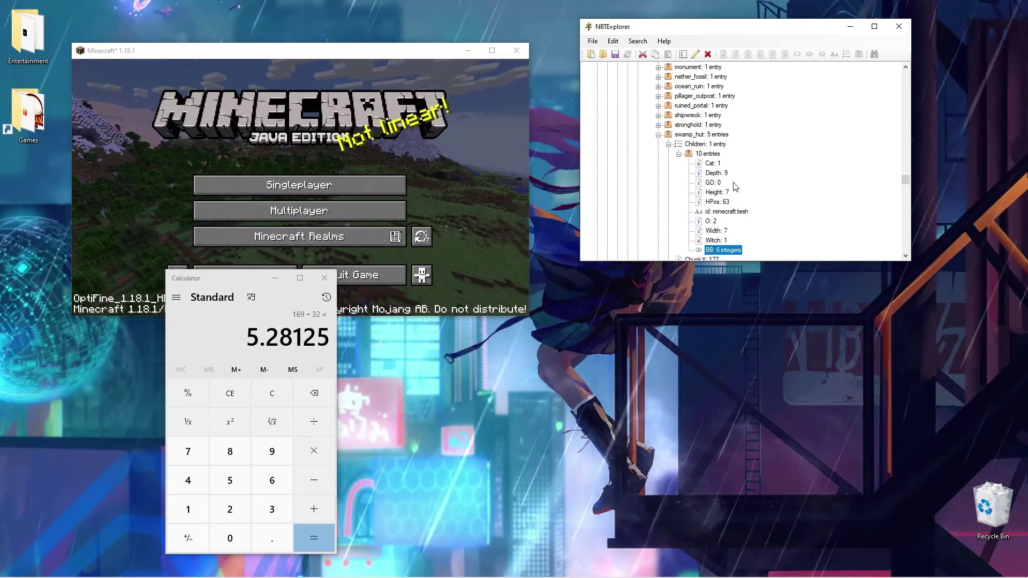
Collapse the edited swamp_hut entry and expand References under structures in Chunk [17, 8].
click(658, 134)
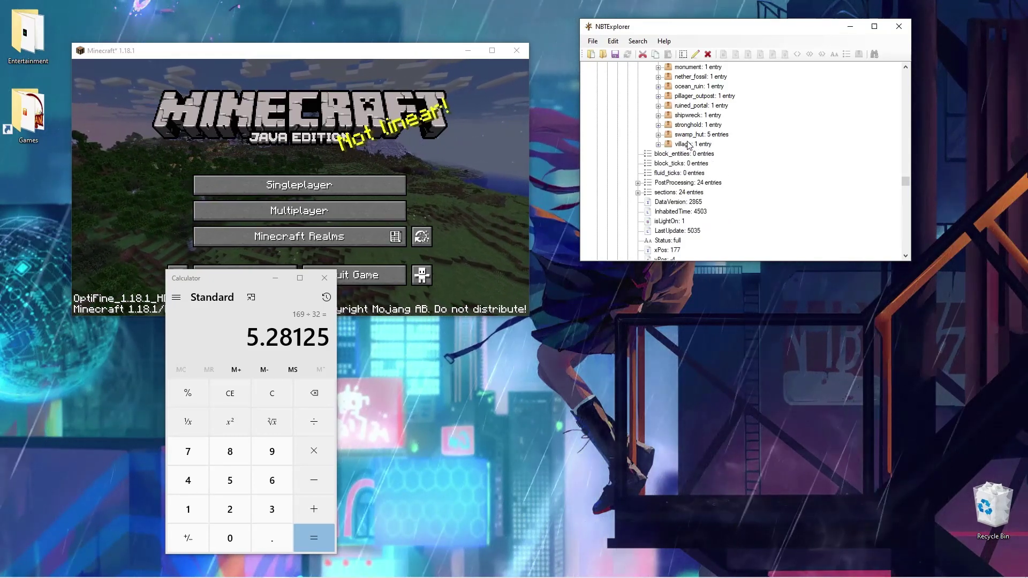
scroll(691, 160, up, 2)
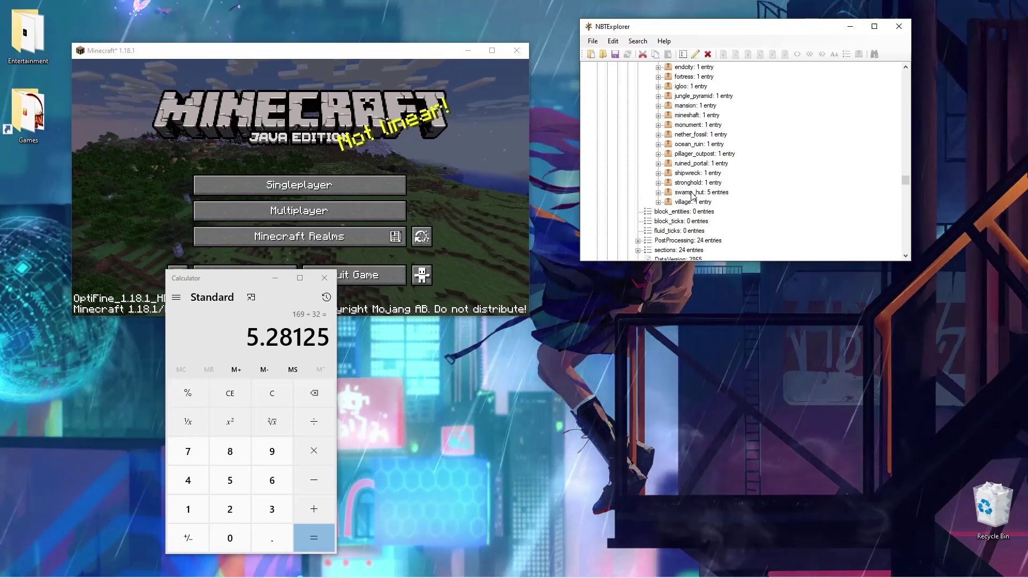
scroll(691, 195, up, 4)
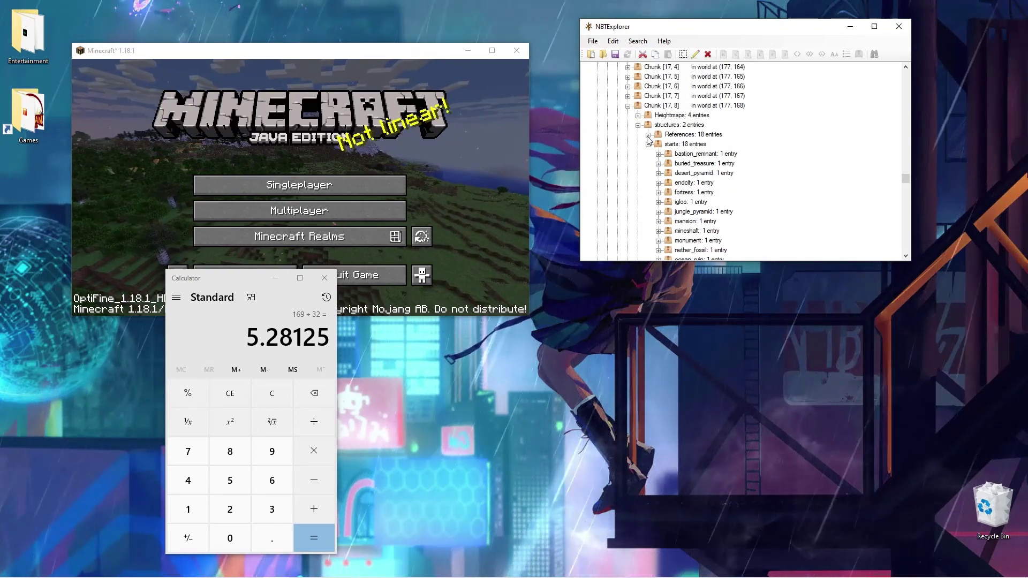
click(647, 135)
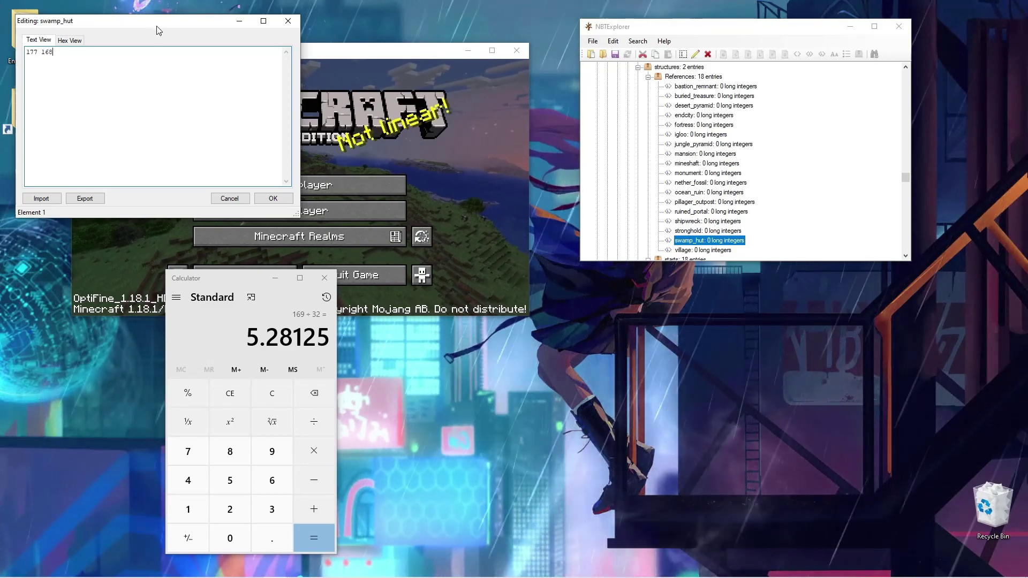
In the hex data of the References swamp_hut array, delete the last four bytes of each eight-byte value and apply the edit.
click(83, 42)
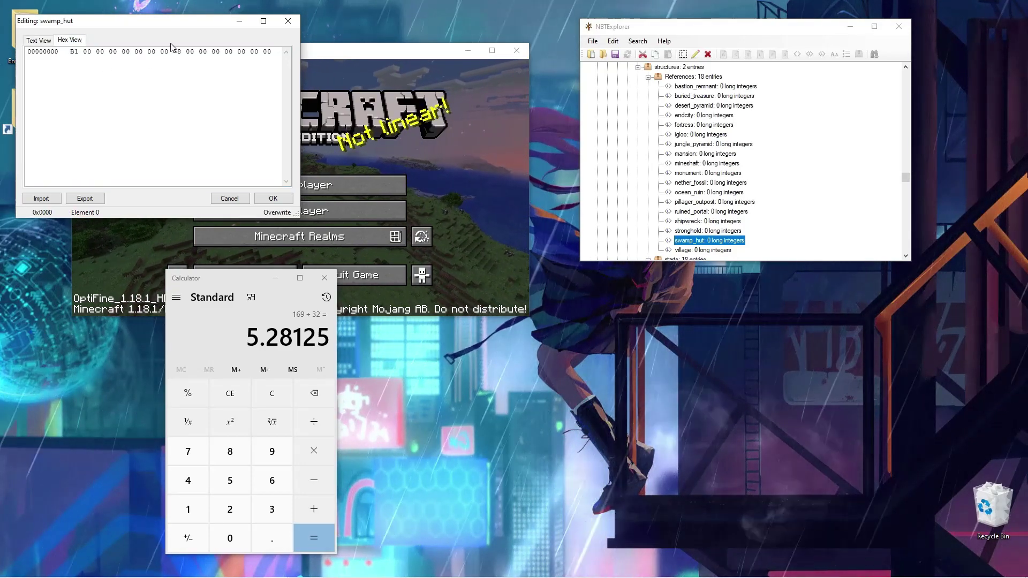
drag(127, 56, 175, 57)
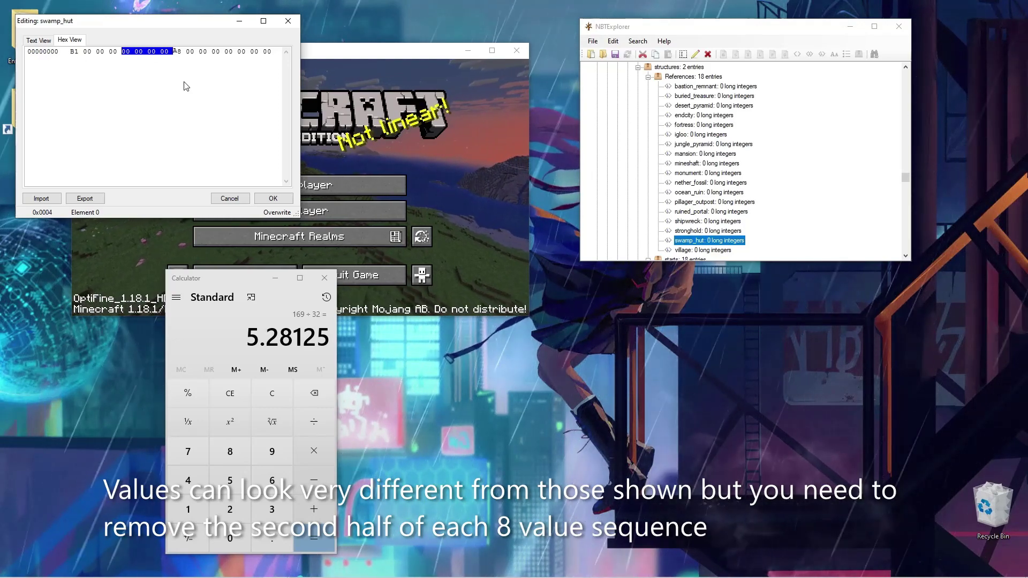
key(Delete)
click(170, 53)
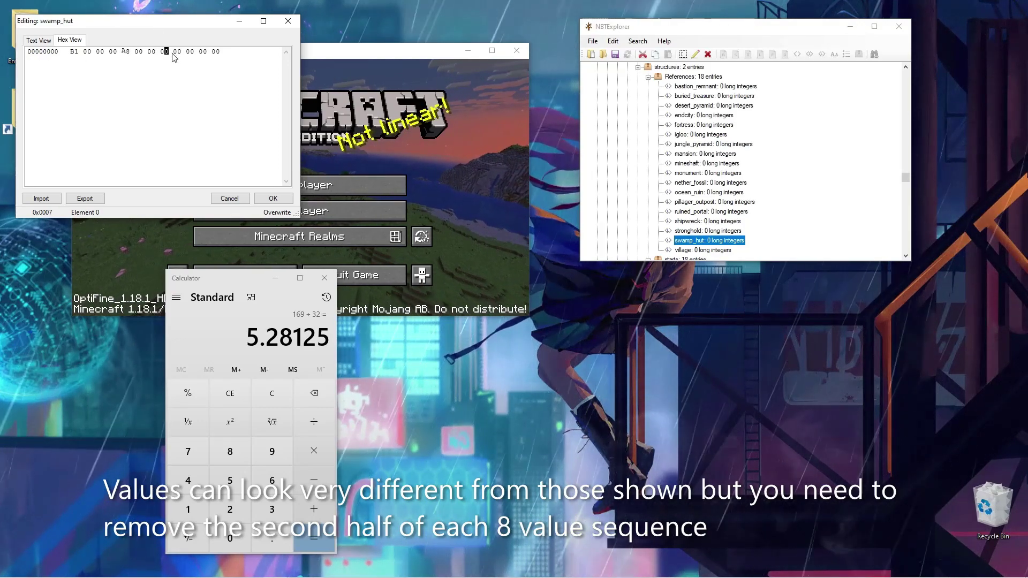
drag(174, 52, 225, 52)
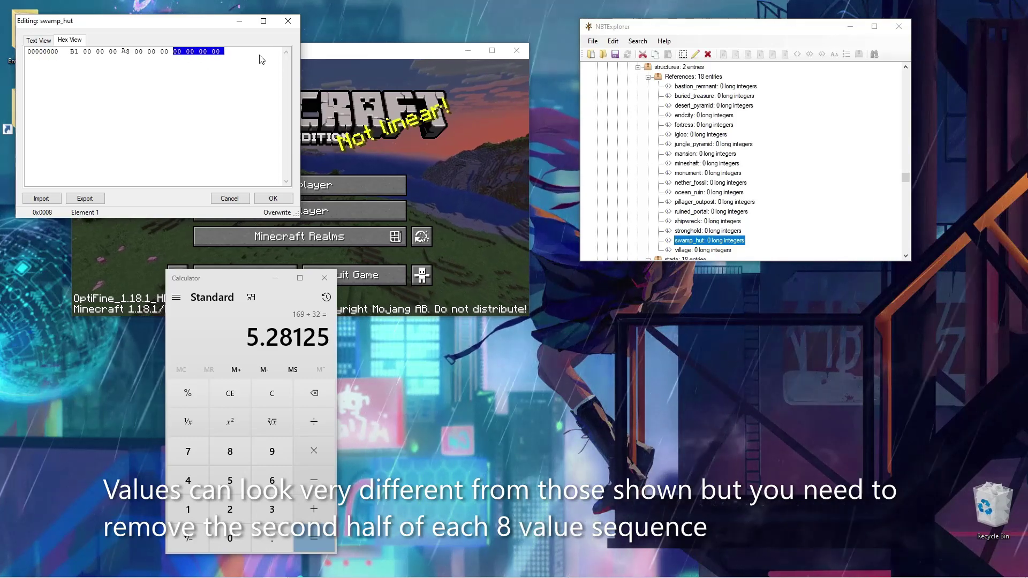
key(Delete)
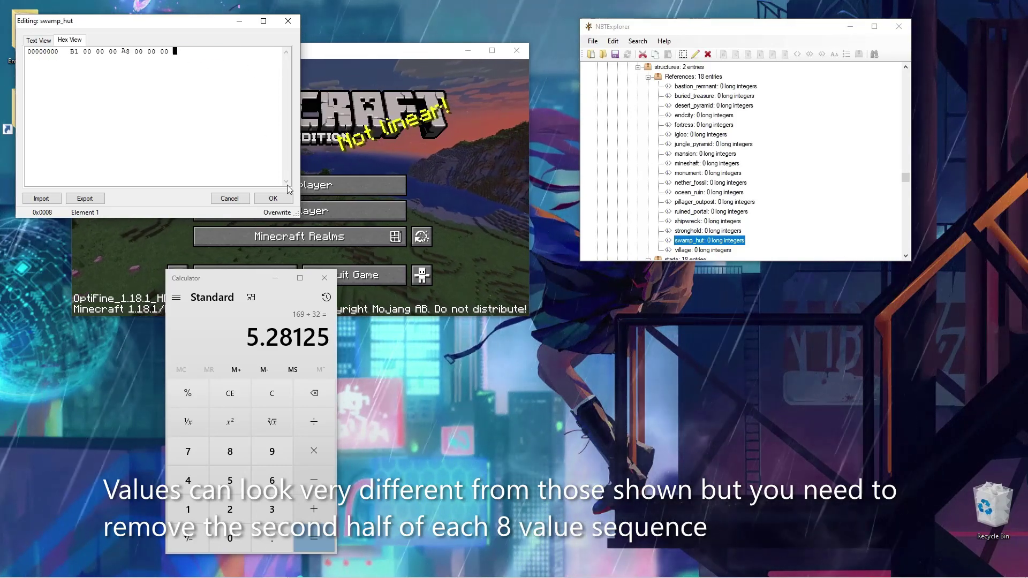
click(274, 199)
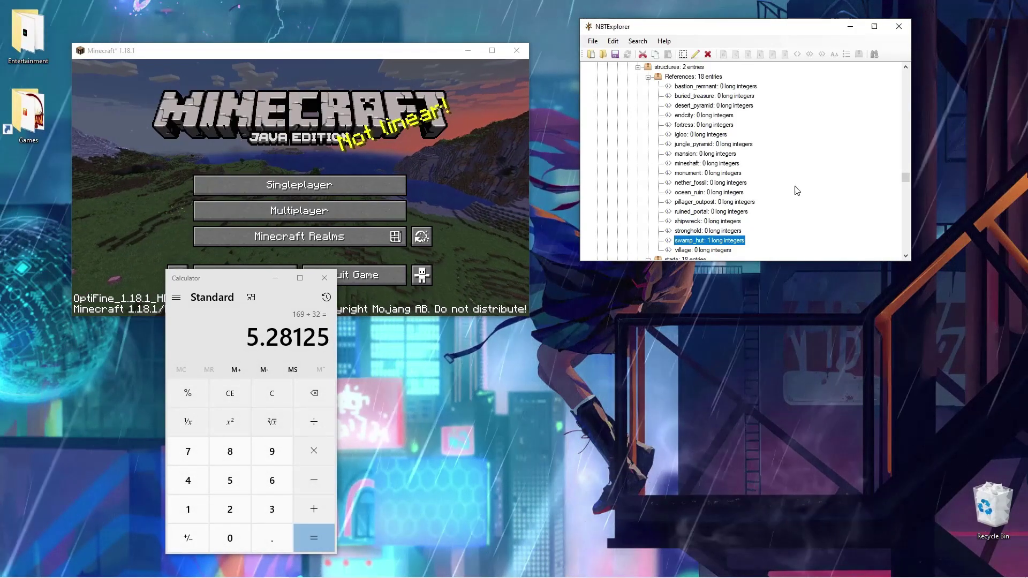
Save all modified tags, close NBTExplorer and Calculator, and switch to a maximized Minecraft window.
click(614, 54)
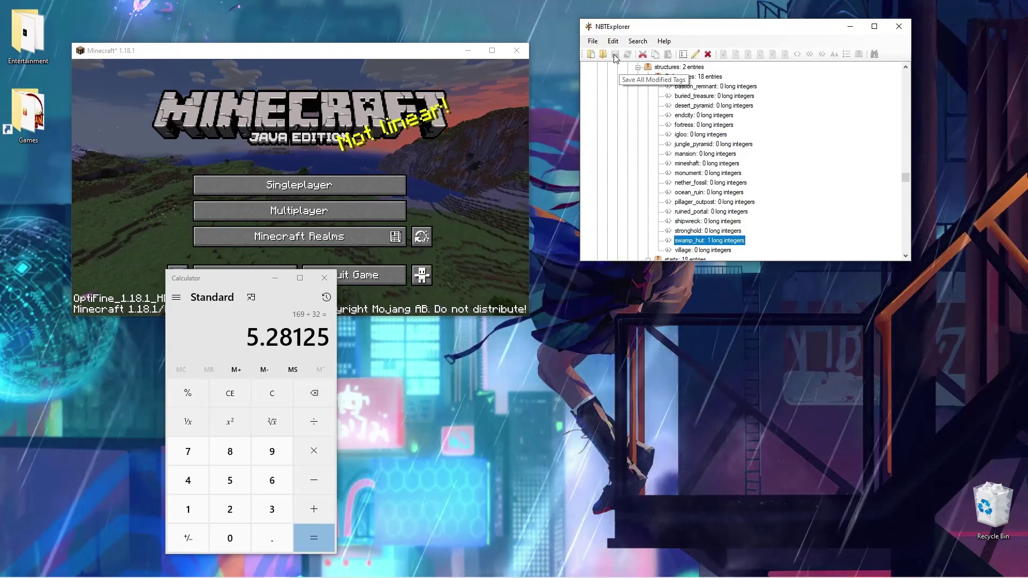
click(899, 26)
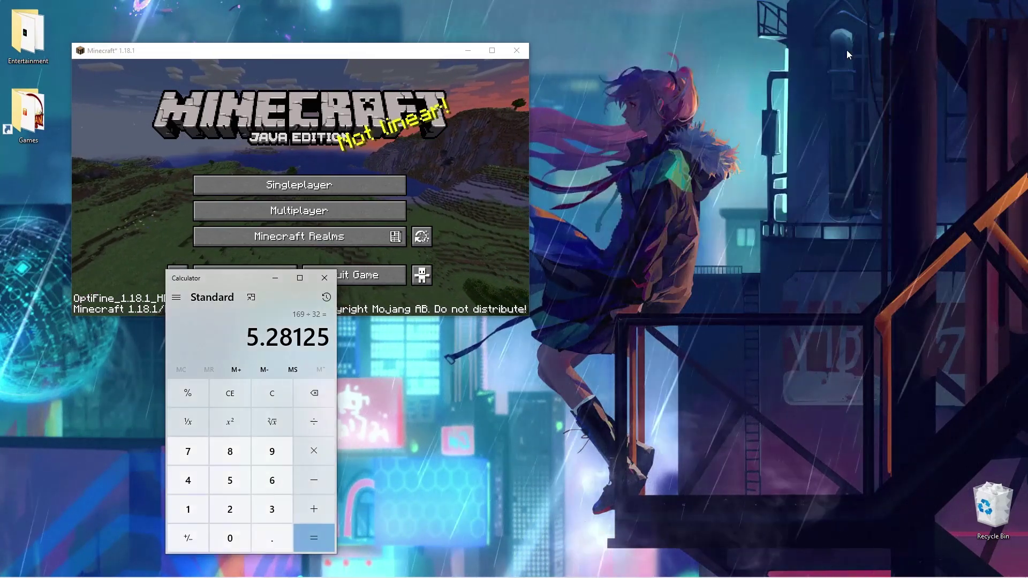
click(324, 277)
click(487, 50)
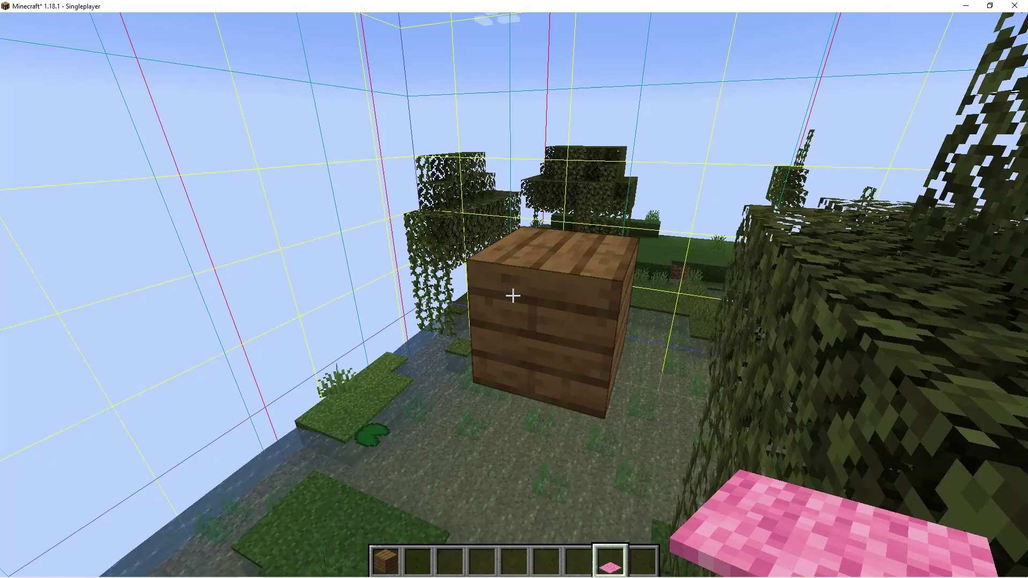
Fly over the plank block in the swamp and run the command /carpet carpets true.
key(space)
key(a)
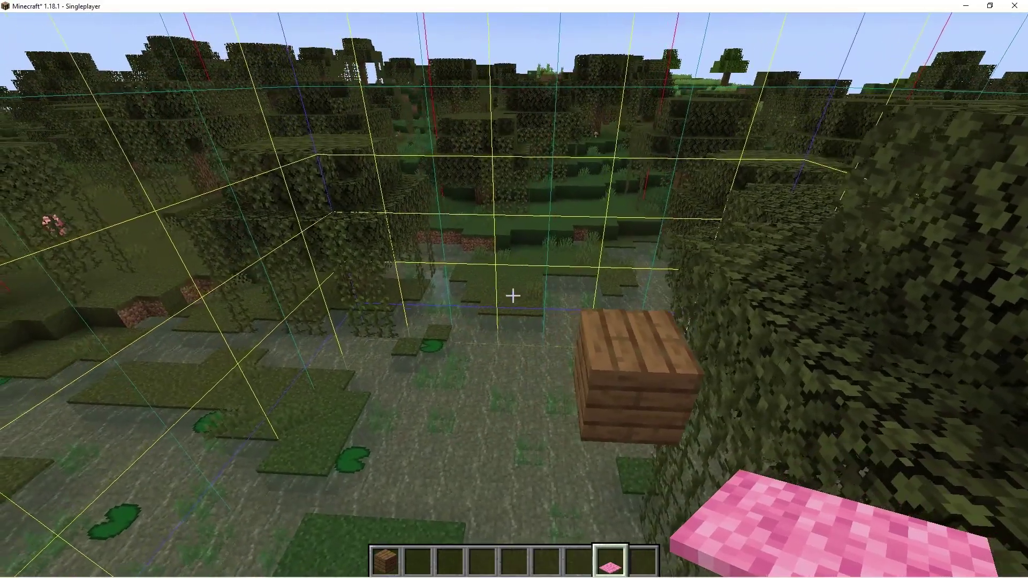
mouse_move(513, 295)
text(/carpet )
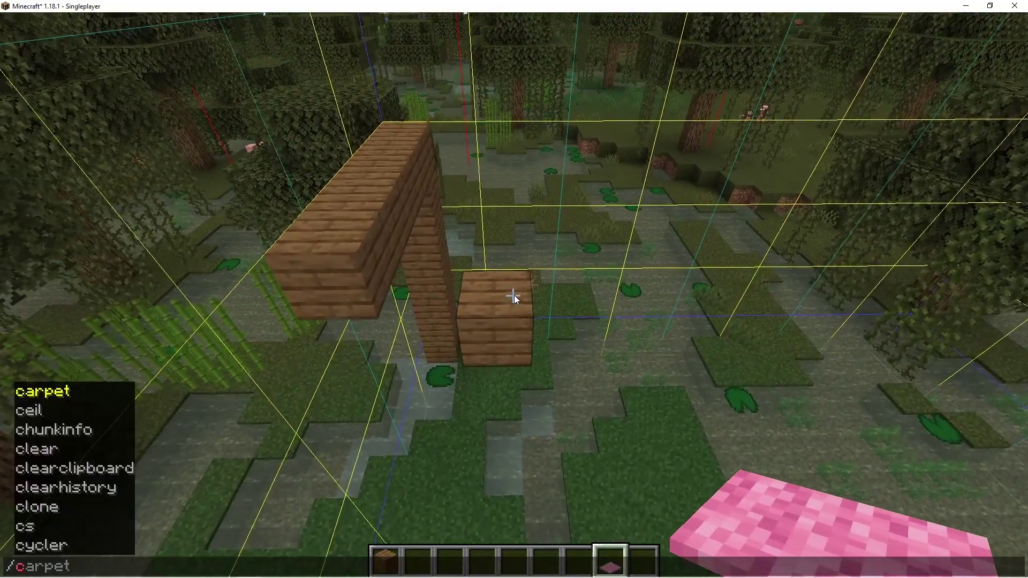
text(ca)
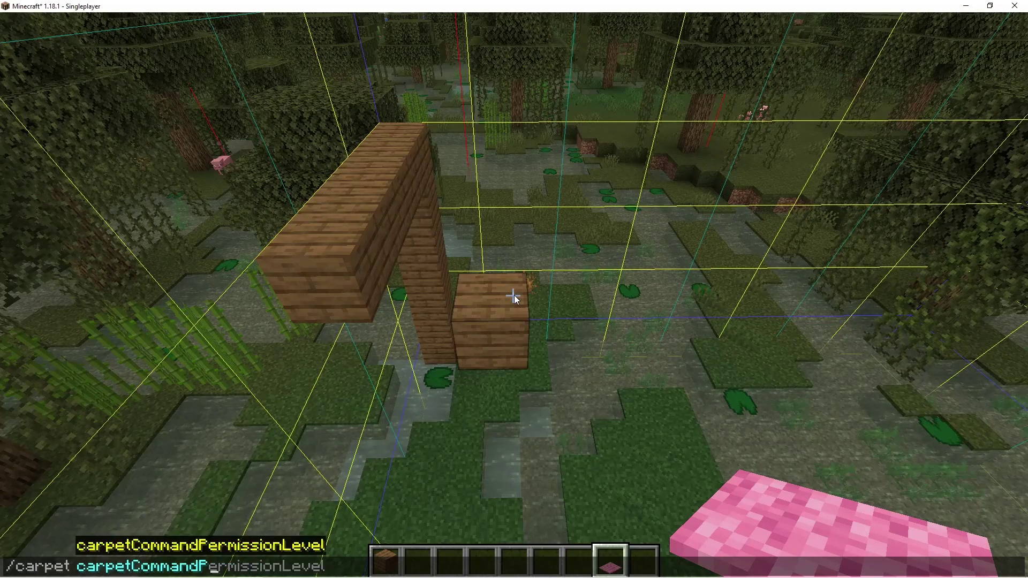
text(rpetCommandP)
key(BackSpace)
key(BackSpace)
key(BackSpace)
key(BackSpace)
key(BackSpace)
key(BackSpace)
key(BackSpace)
key(BackSpace)
key(BackSpace)
key(BackSpace)
key(BackSpace)
key(BackSpace)
key(BackSpace)
key(BackSpace)
text(carpet ca)
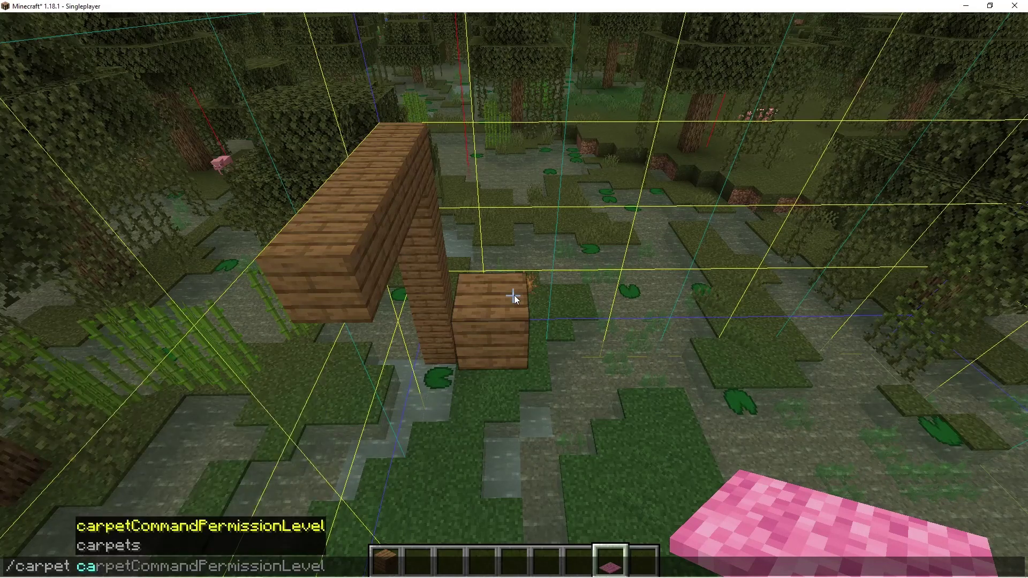
text(rpets t)
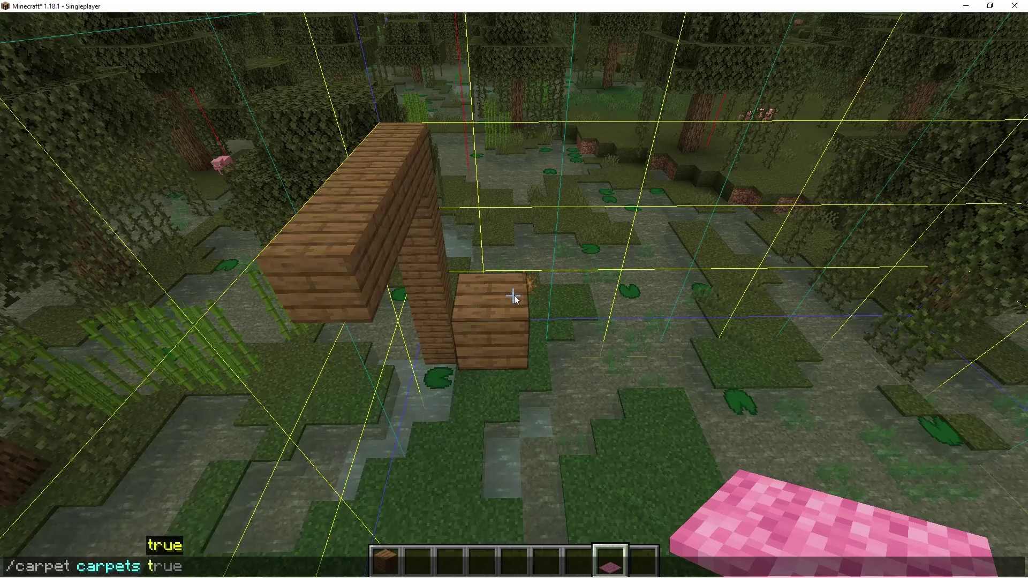
text(rue)
key(Return)
Place pink carpets on the separate plank block, the swamp ground and the hut roof to check which mobs can spawn at each spot.
right_click(513, 295)
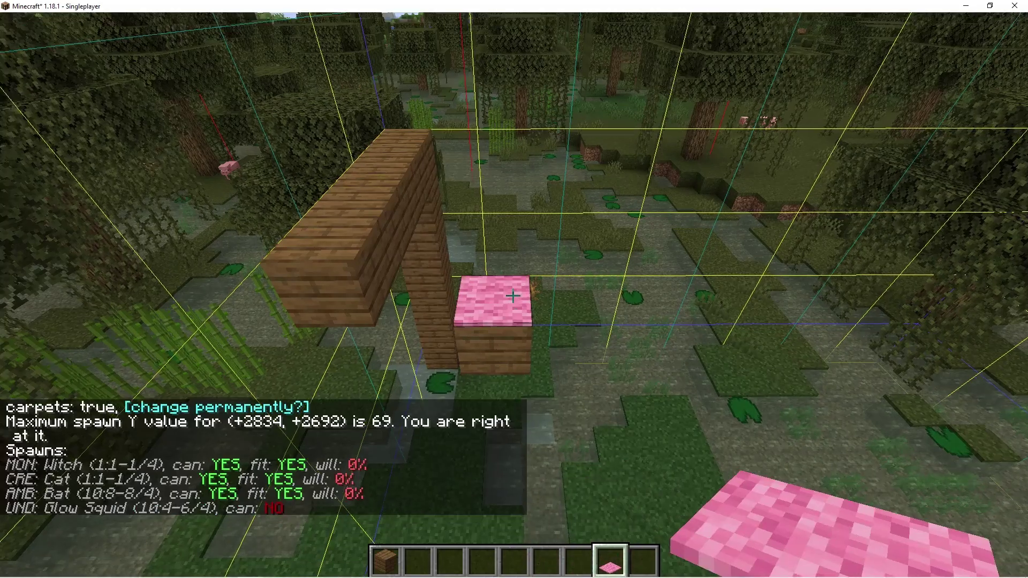
key(w)
key(shift)
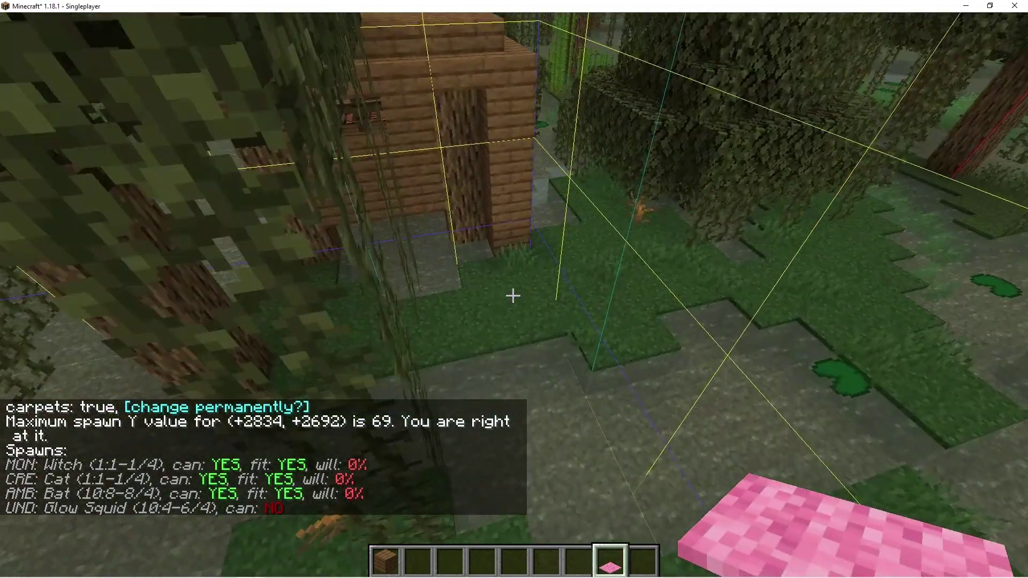
right_click(513, 296)
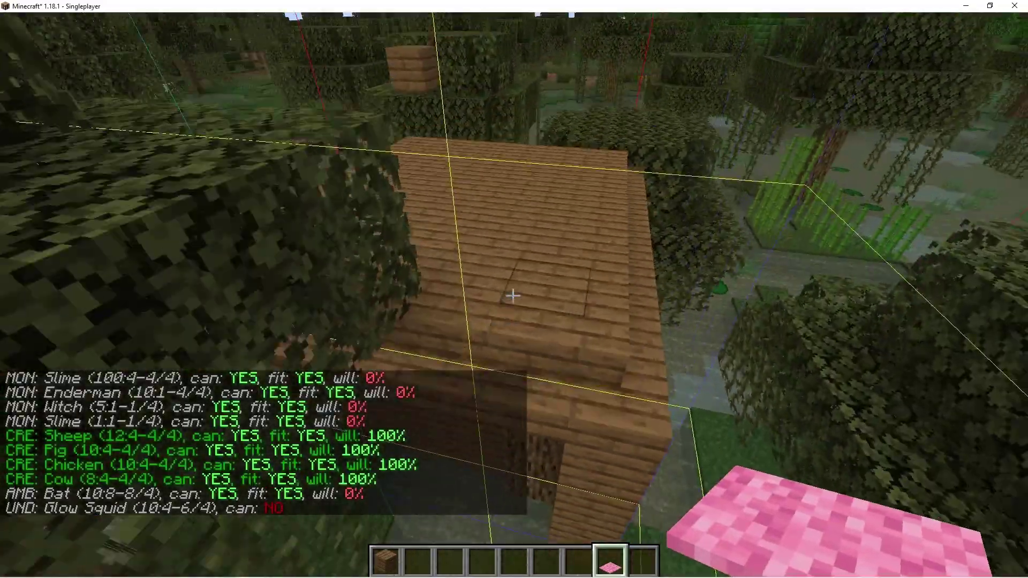
right_click(513, 295)
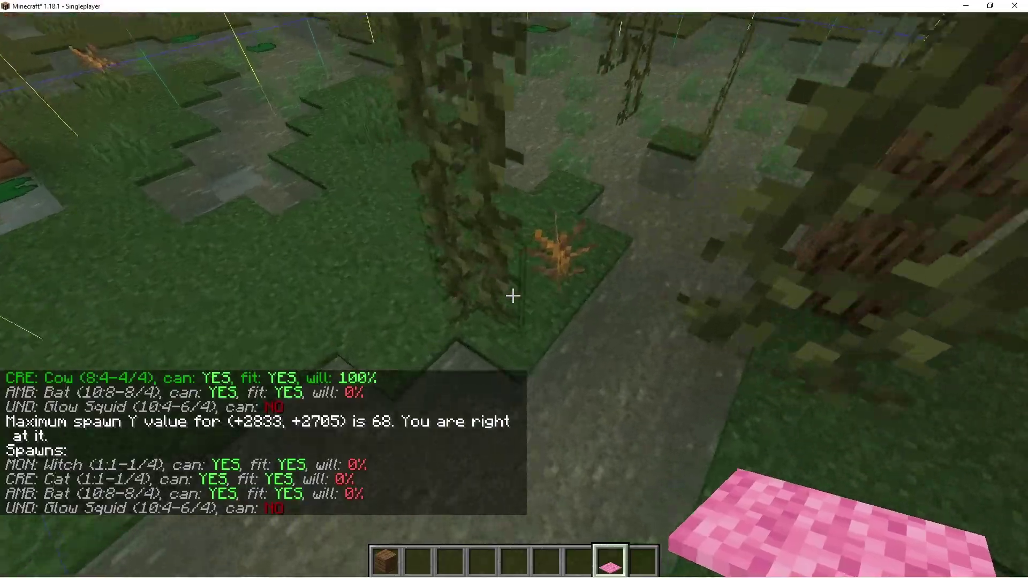
right_click(512, 295)
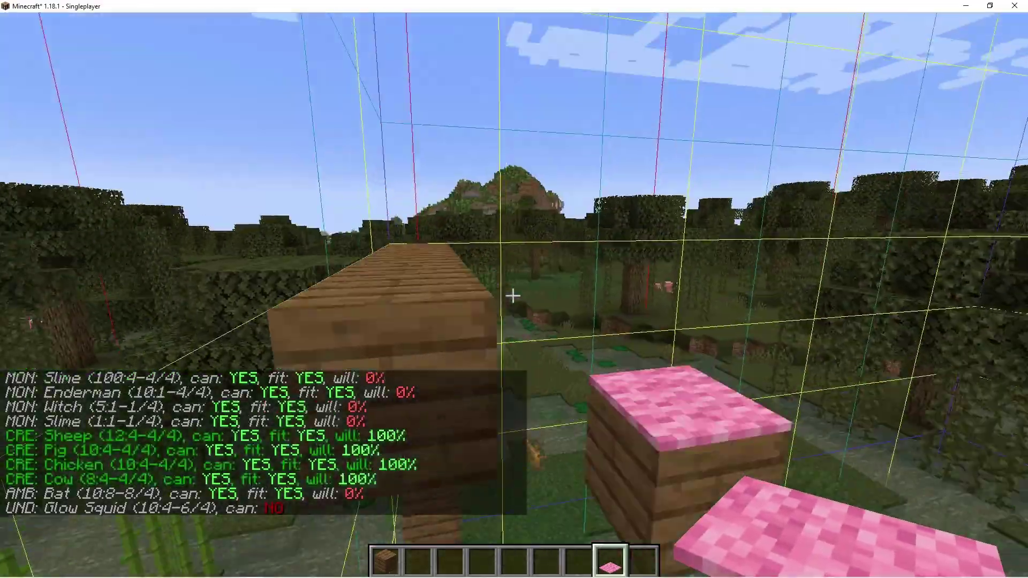
Recheck the possible mob spawns on the floating plank block with a pink carpet, and reload all chunks.
right_click(513, 295)
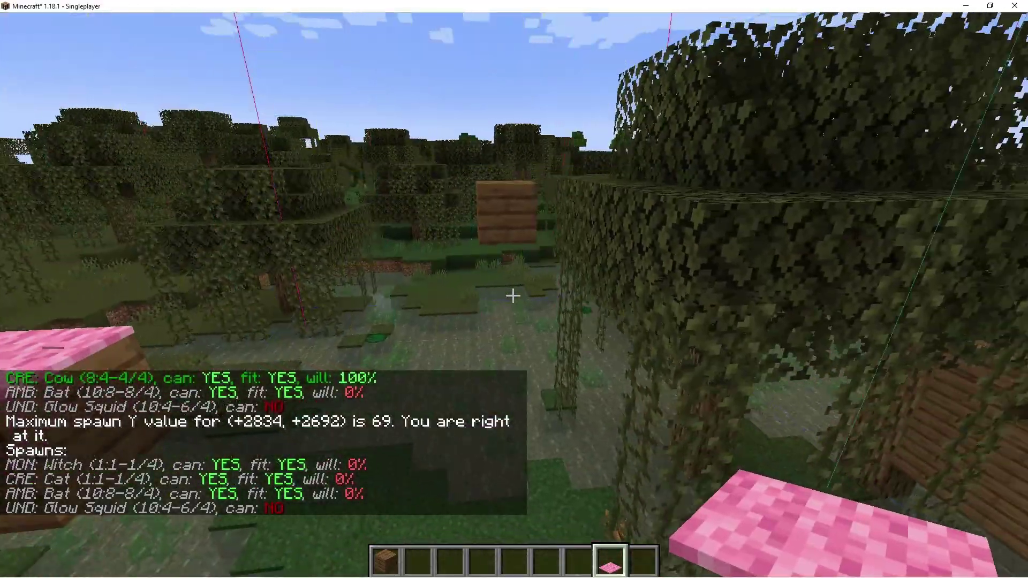
key(F3+b)
key(F3+b)
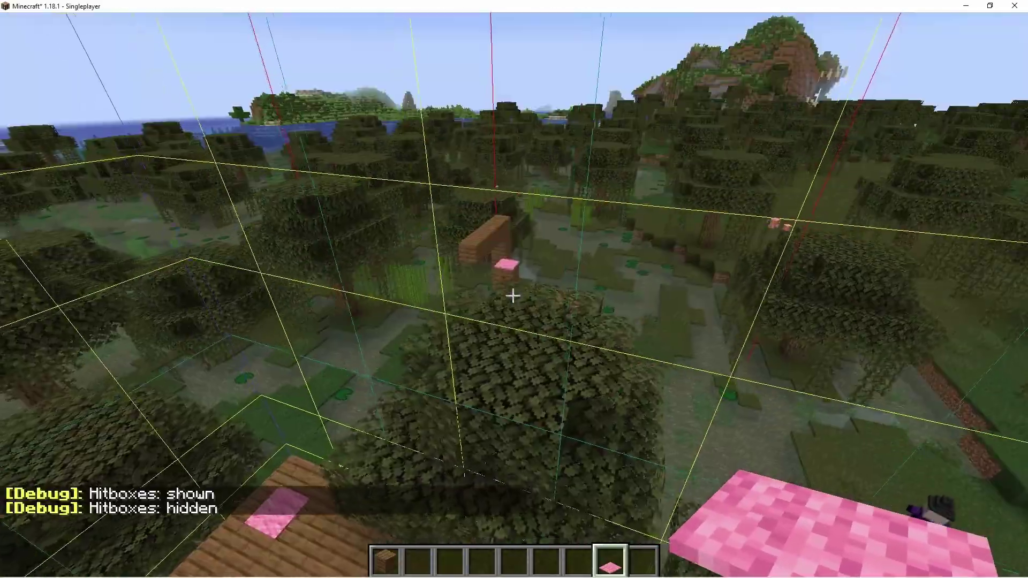
key(F3+a)
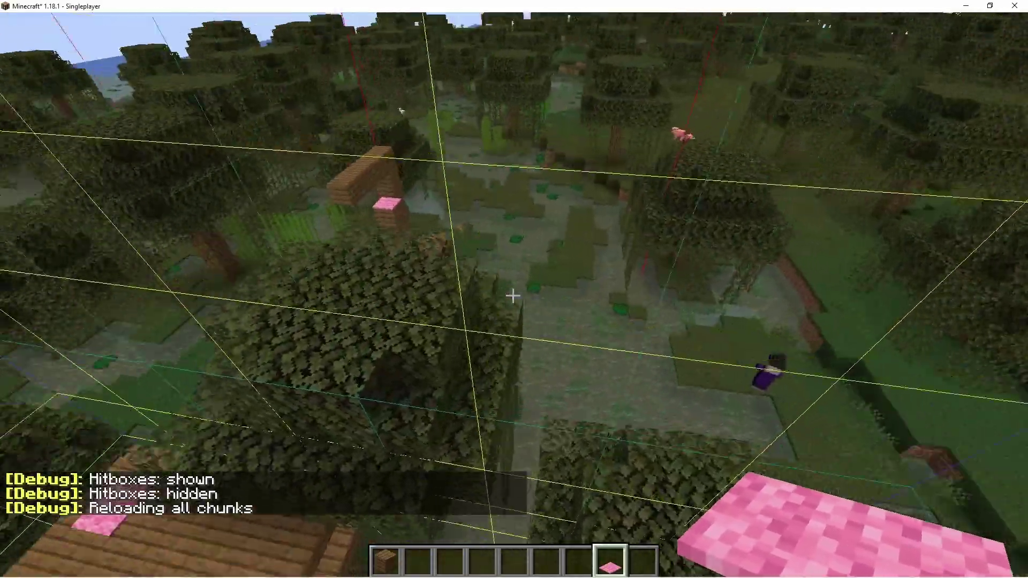
Remove the pink carpets from the swamp ground and from the plank block below the plank arch.
key(d)
key(w)
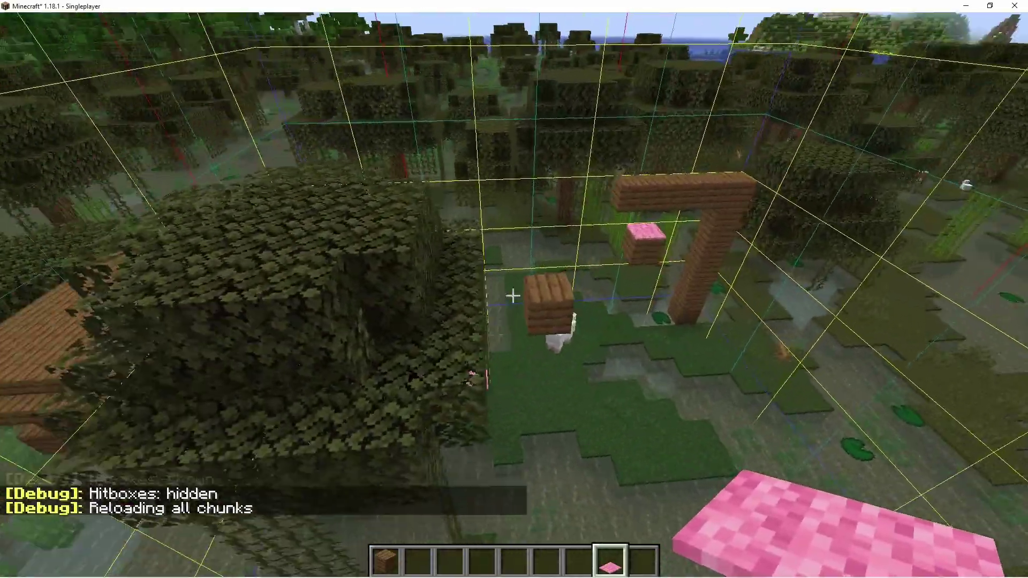
key(d)
key(w)
key(shift)
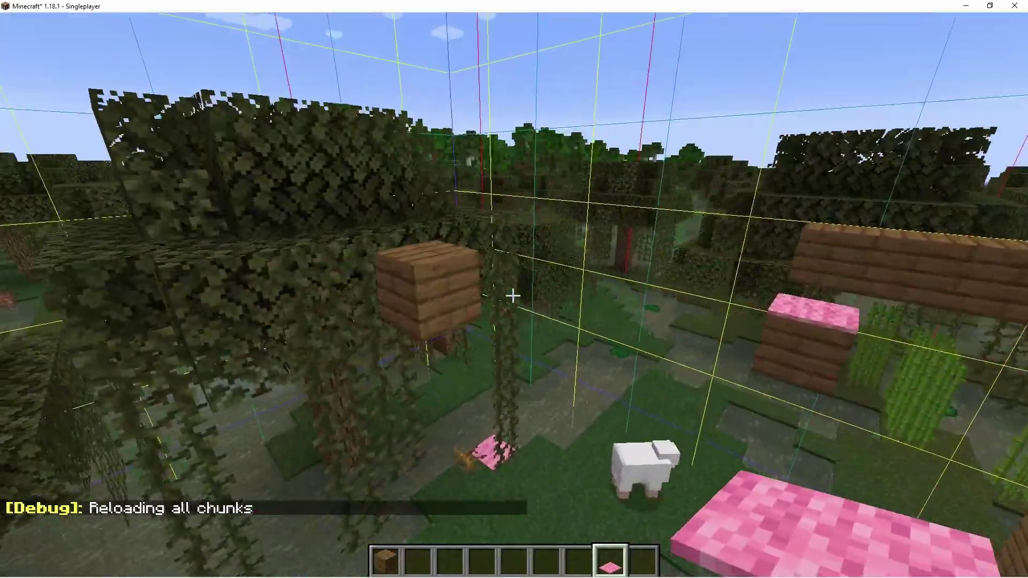
key(space)
key(space)
key(shift)
key(s)
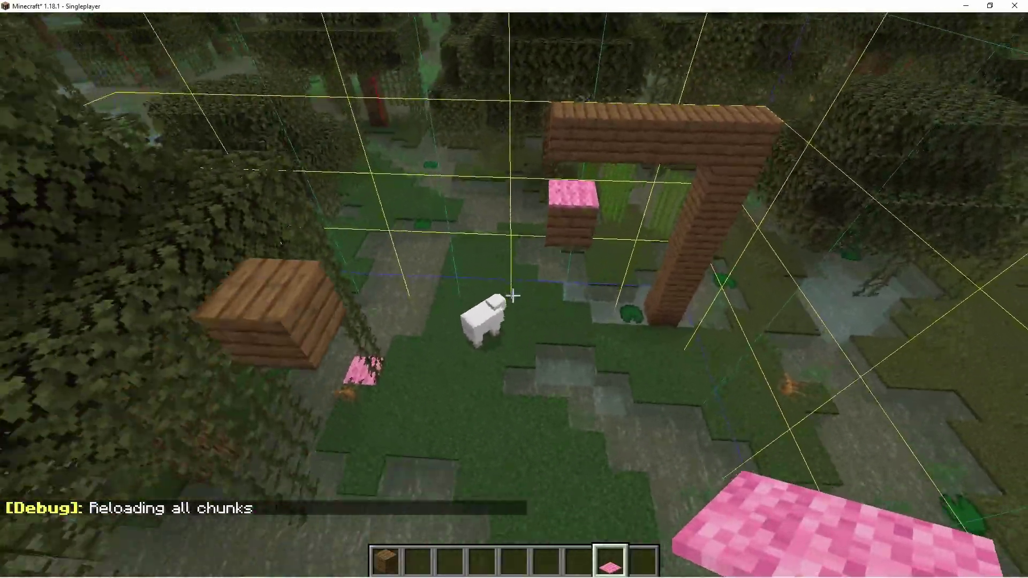
key(d)
key(shift)
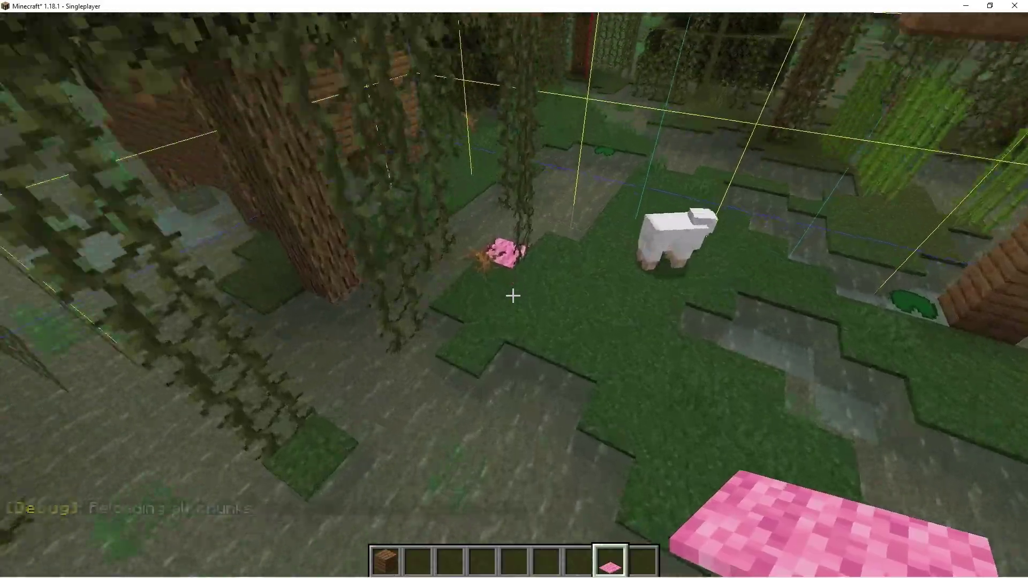
key(w)
click(513, 295)
key(space)
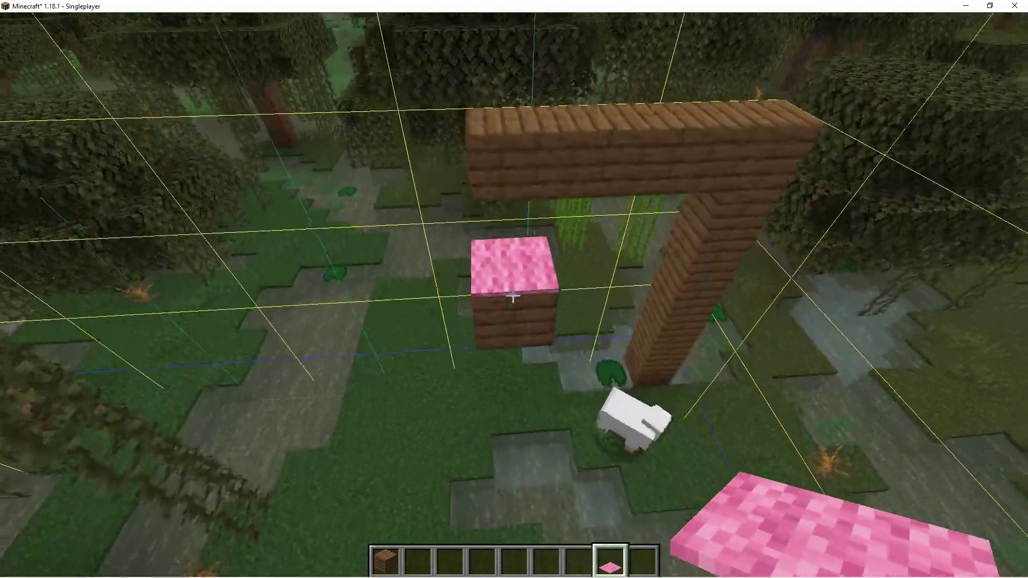
click(513, 296)
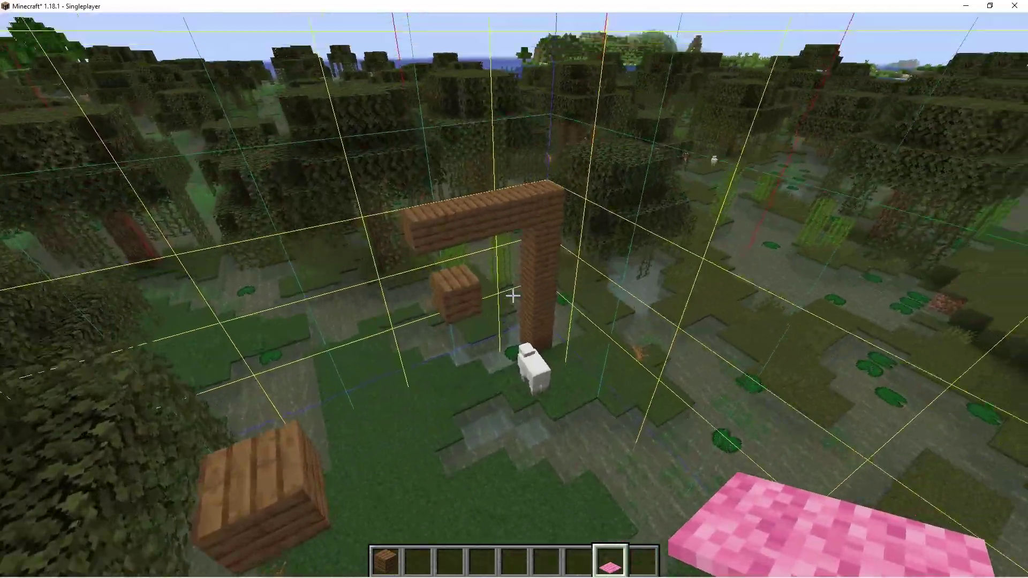
Fly past the hut and place a pink carpet on the plank block below the arch to check its spawns.
key(shift+w)
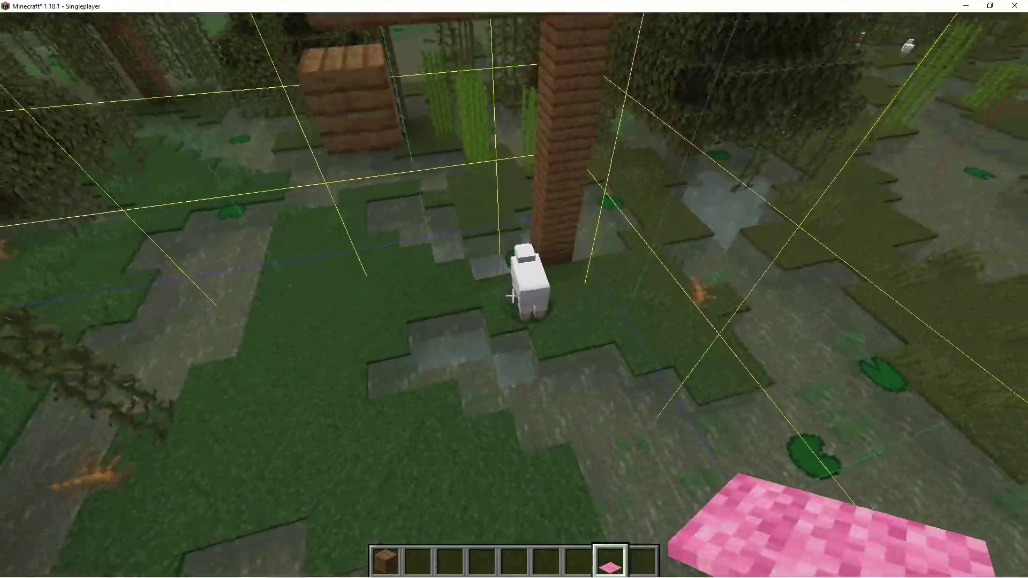
key(space)
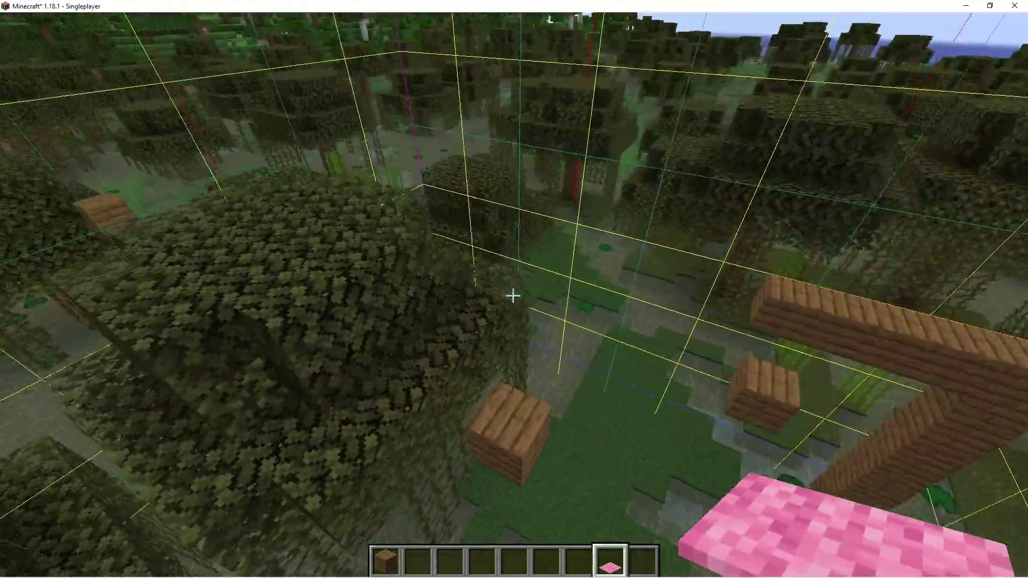
key(w)
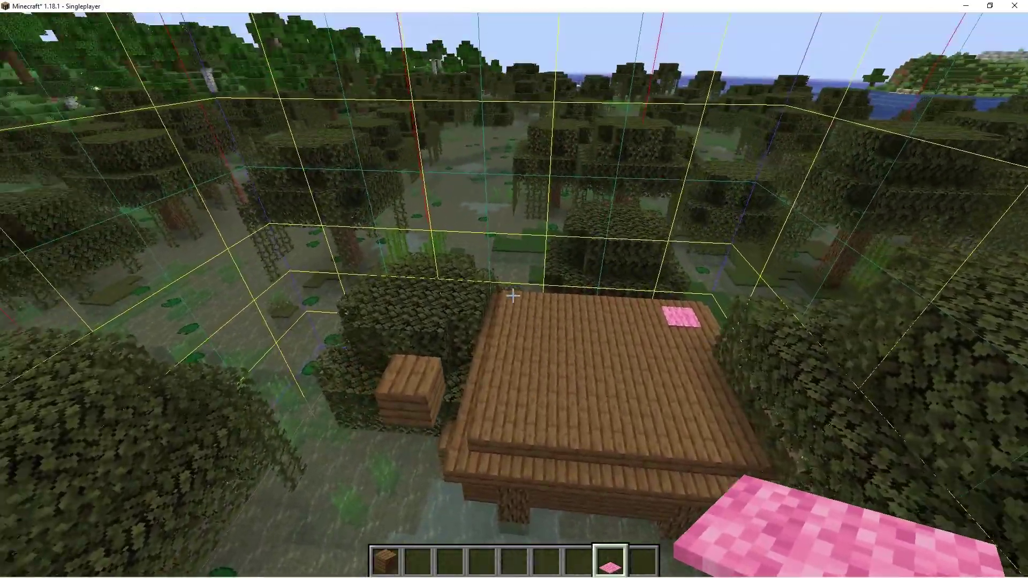
mouse_move(513, 295)
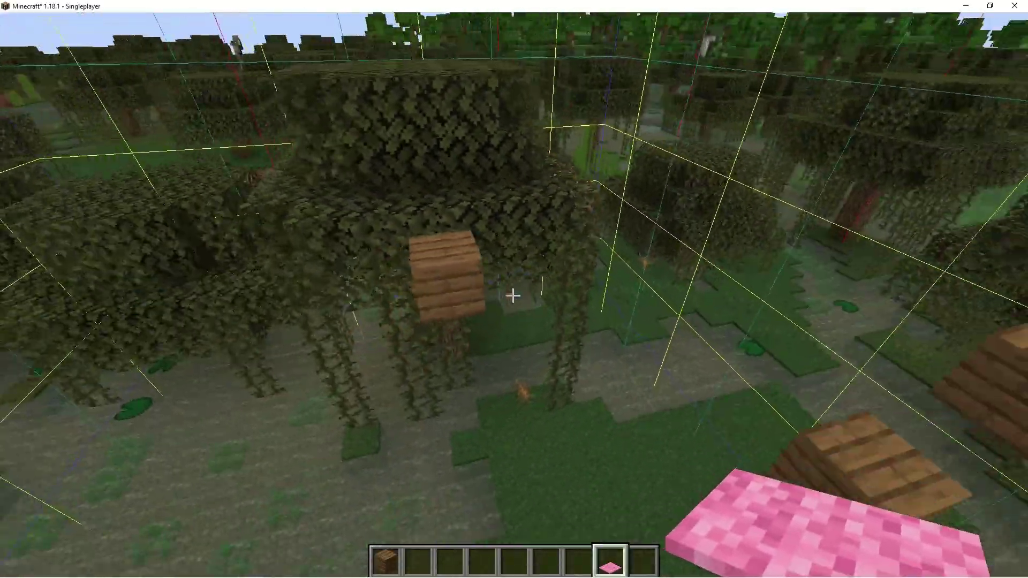
right_click(513, 295)
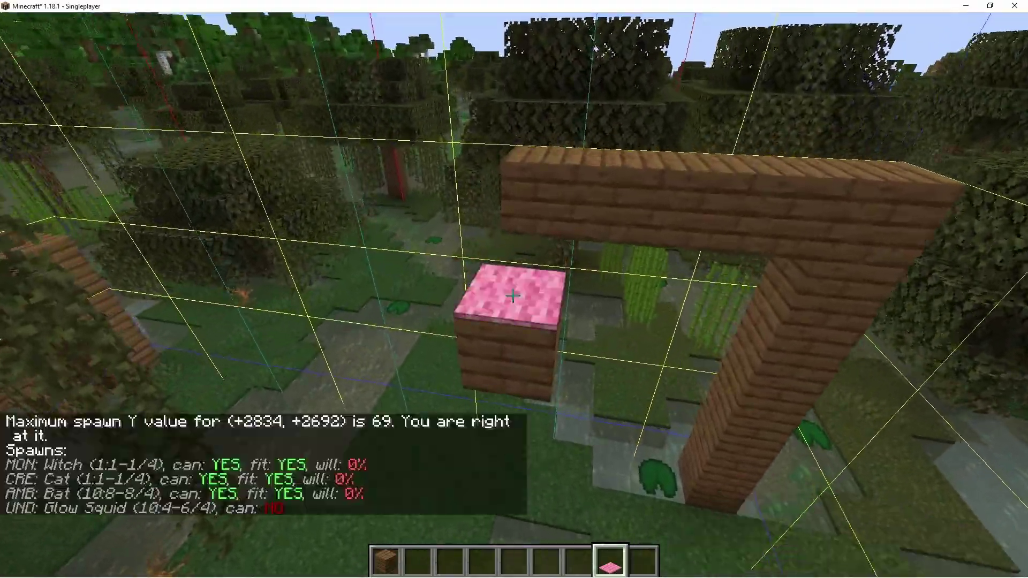
mouse_move(513, 296)
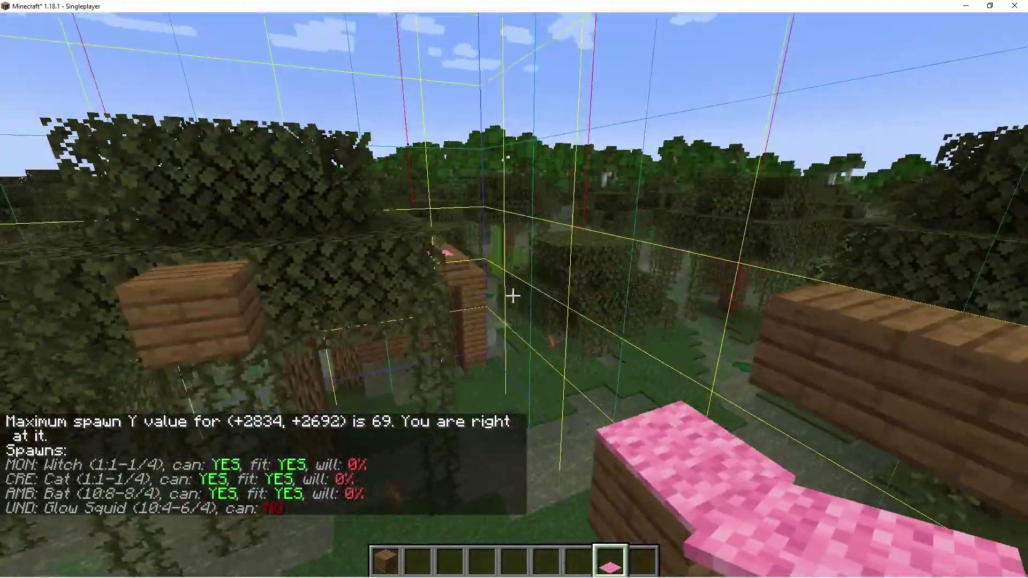
Inspect the plank arch and its base block up close, and the hut and neighbouring chunk from high above.
key(w)
key(space)
key(w)
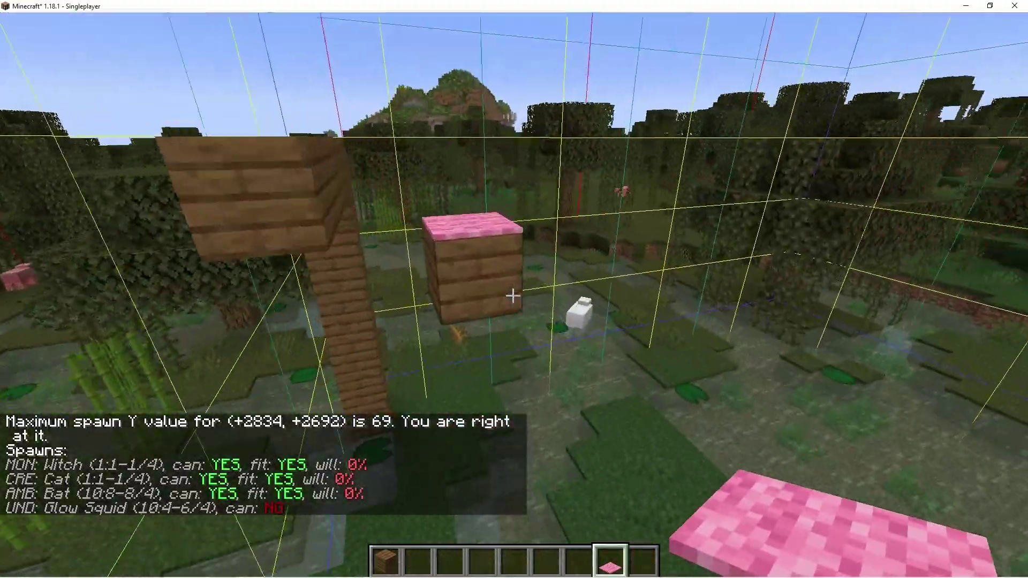
key(w)
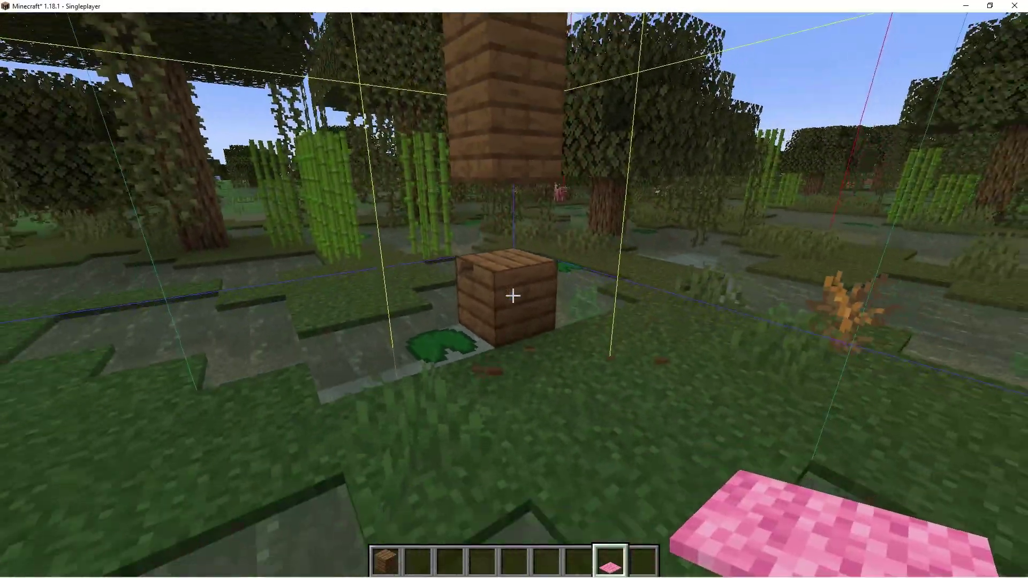
key(space)
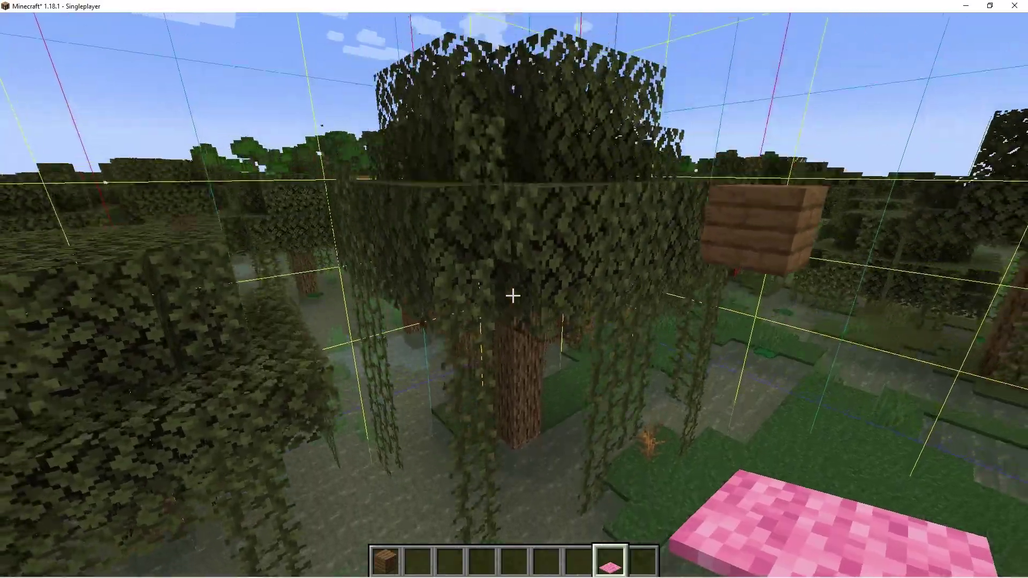
key(space)
key(w)
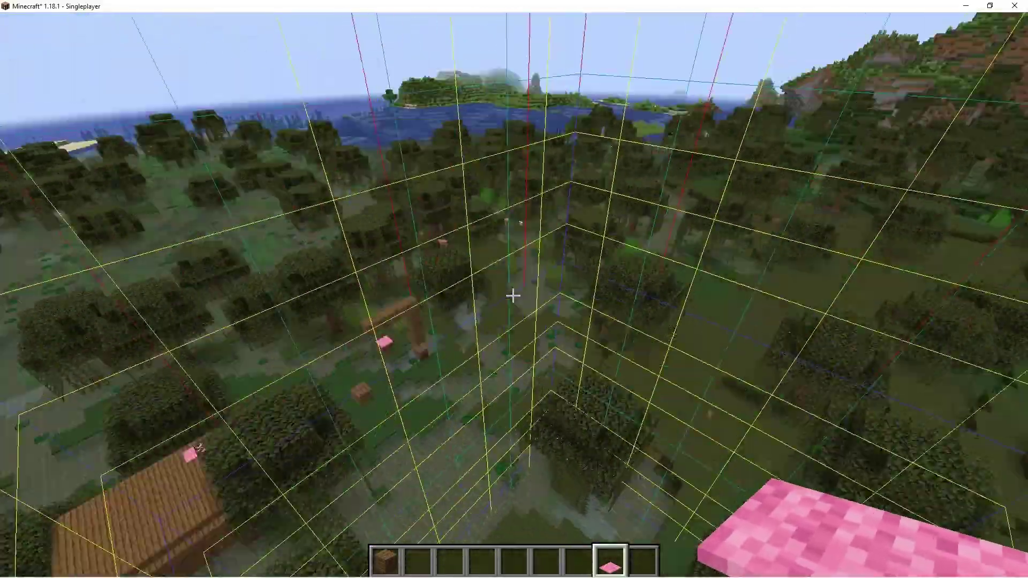
Hide the chunk borders and switch to the front-facing third-person view of the player.
key(F3+g)
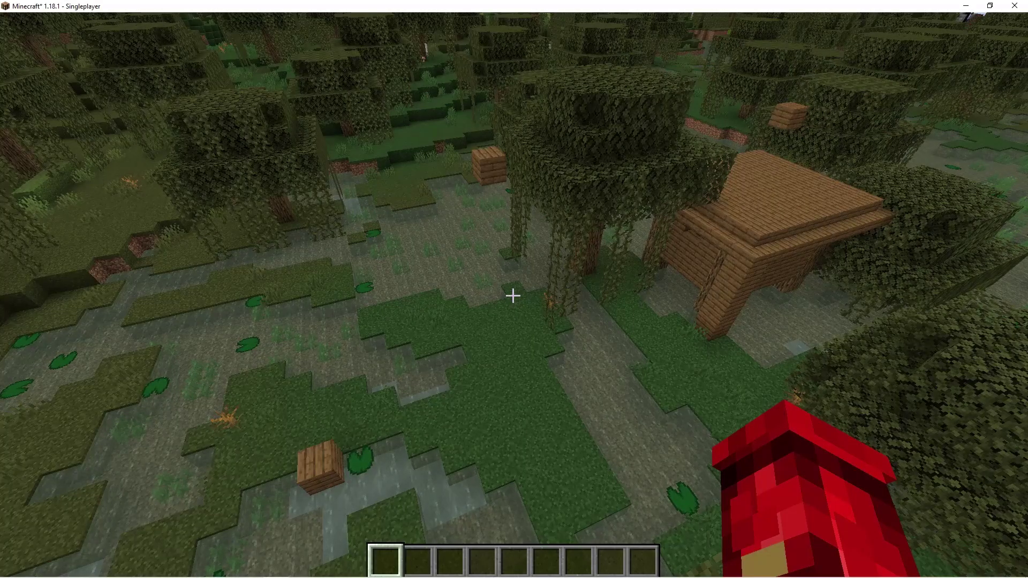
key(F5)
key(F5)
mouse_move(512, 296)
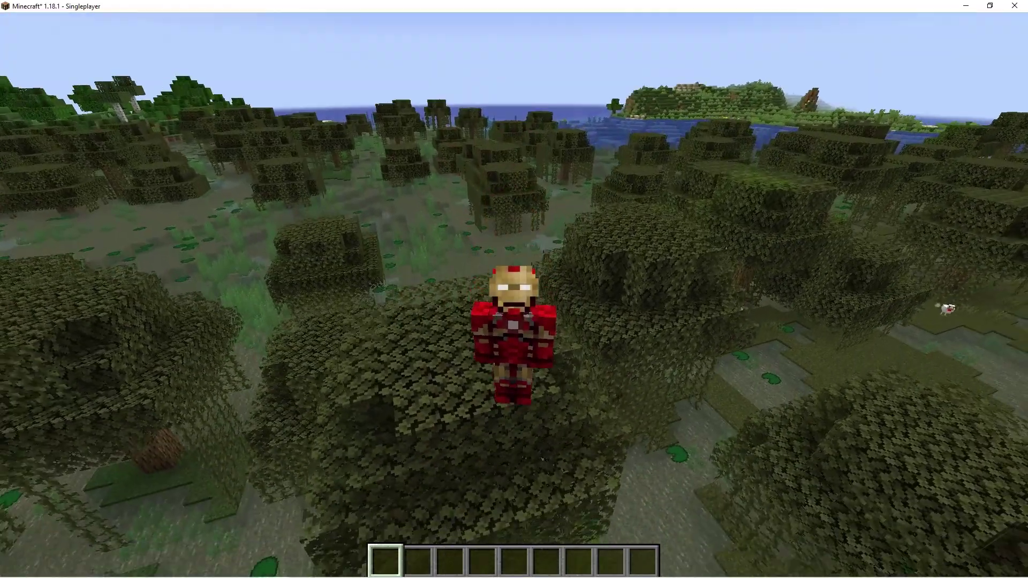